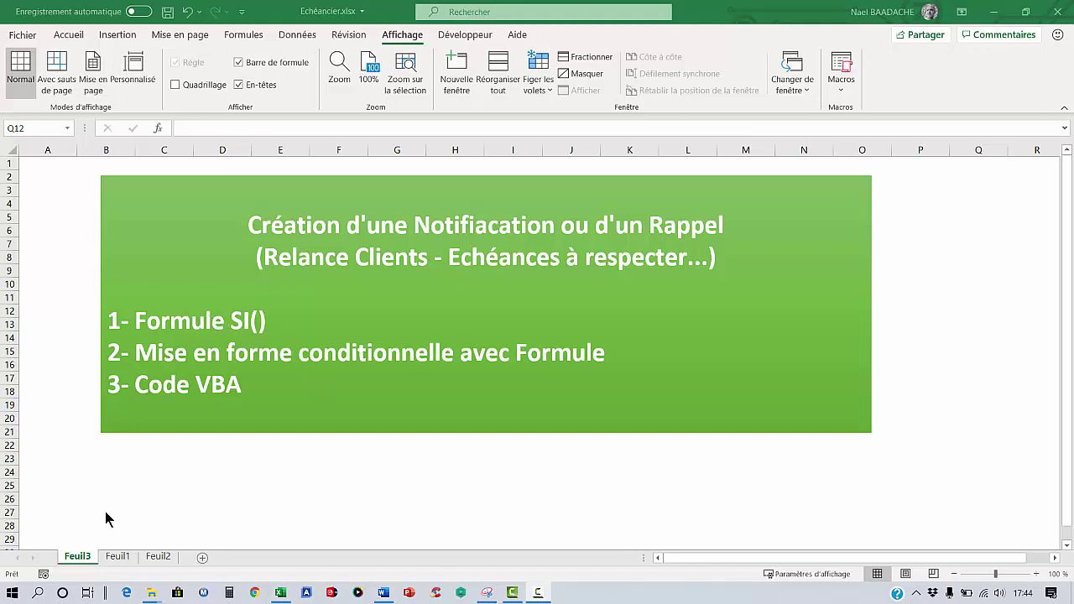
- On the Feuil1 sheet, select the Remarques cells E2:E4
left_click(117, 557)
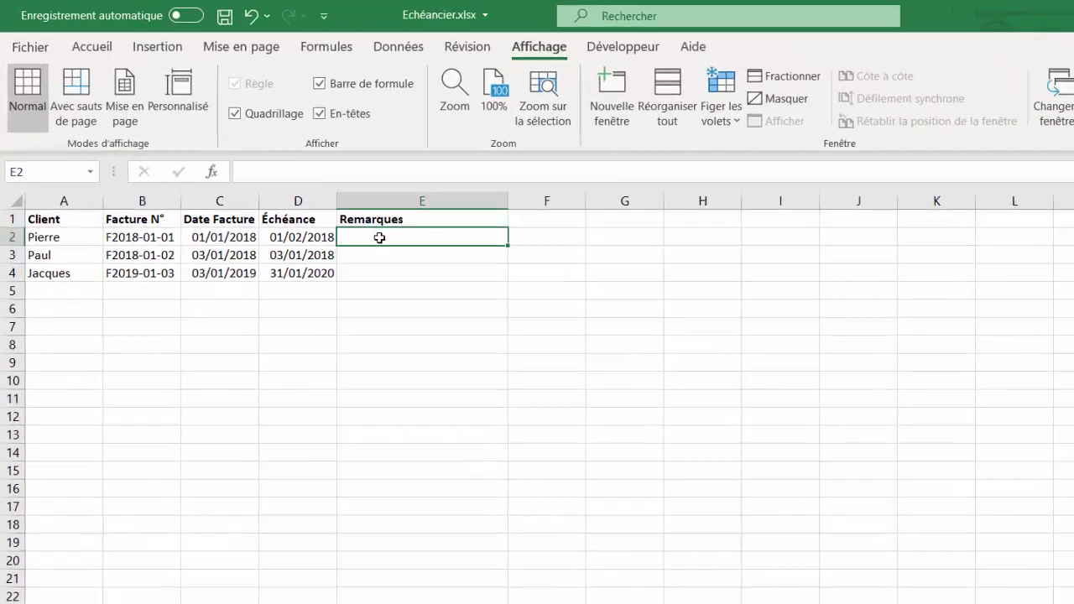
left_click_drag(313, 197, 313, 226)
left_click(720, 403)
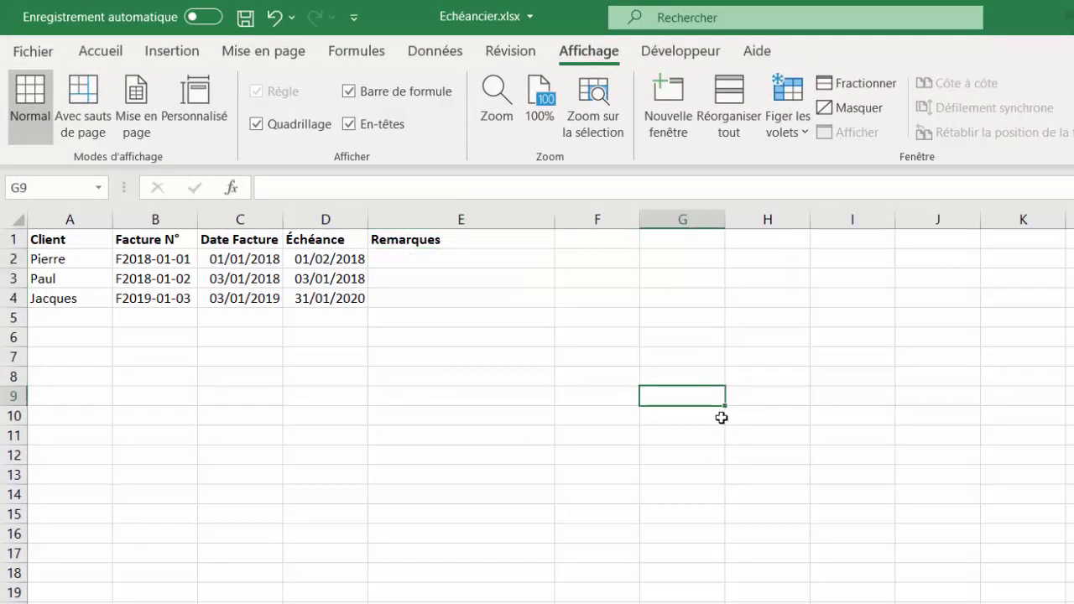
scroll(719, 417, "up", 1, "ctrl")
scroll(719, 417, "up", 2, "ctrl")
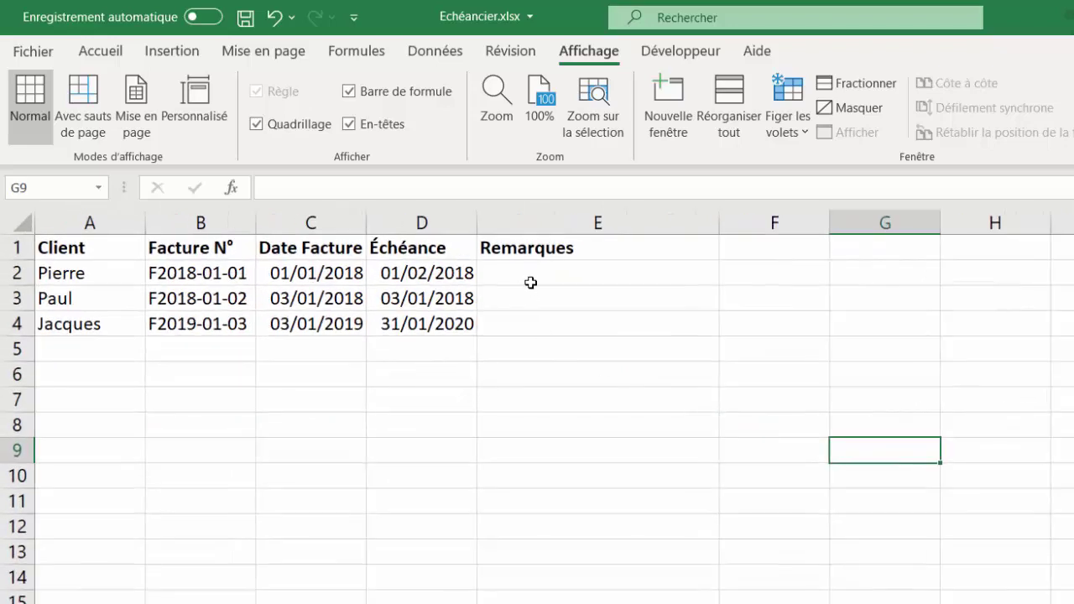
left_click_drag(536, 271, 534, 316)
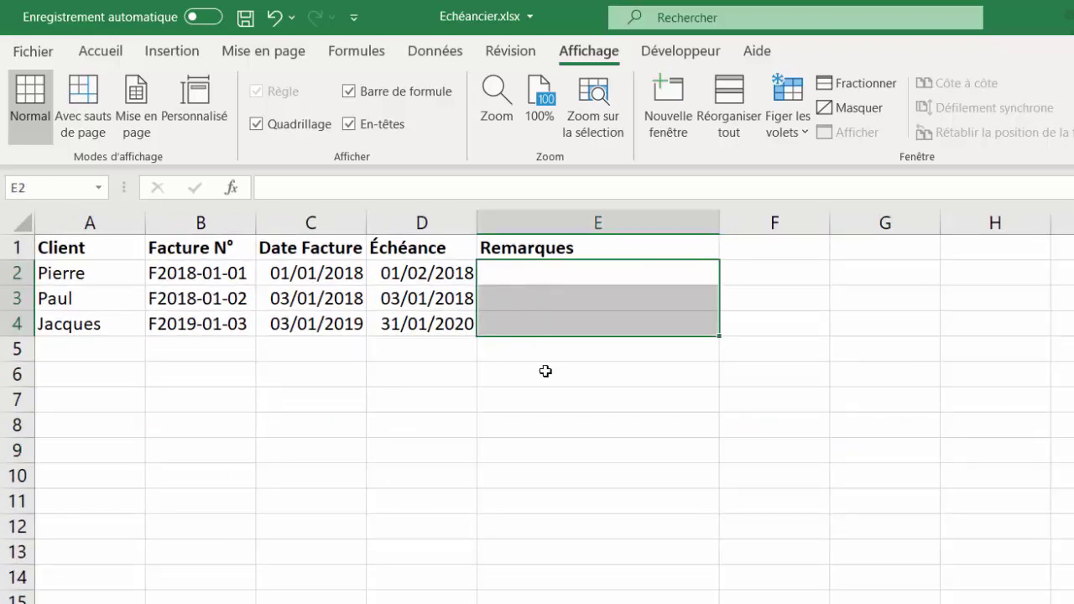
- Fill E2:E4 at once with =SI(D2<AUJOURDHUI()+5;"Relance";"")
type("=")
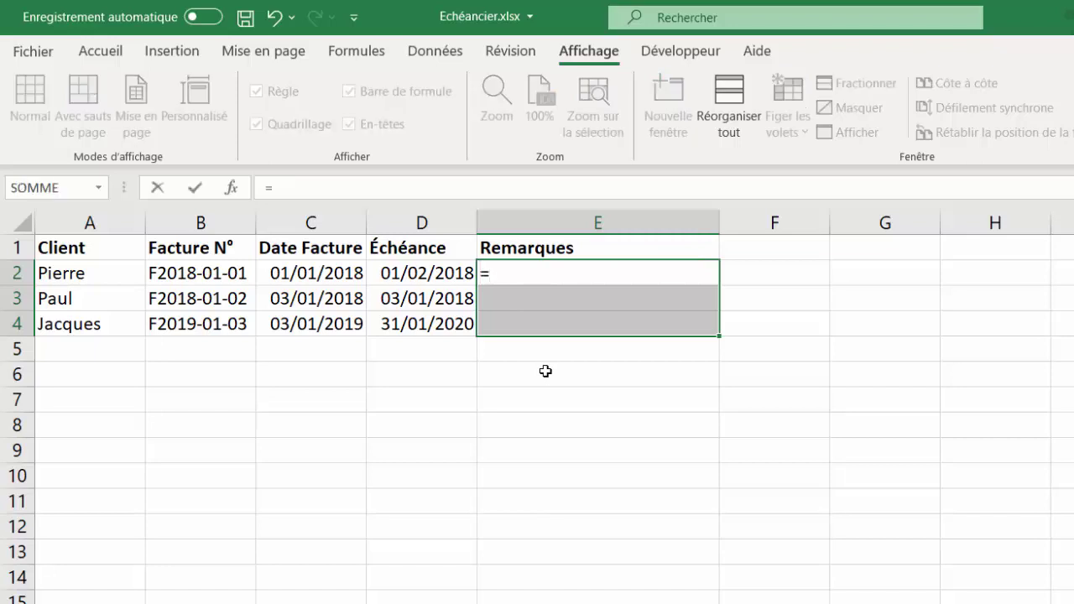
type("si(")
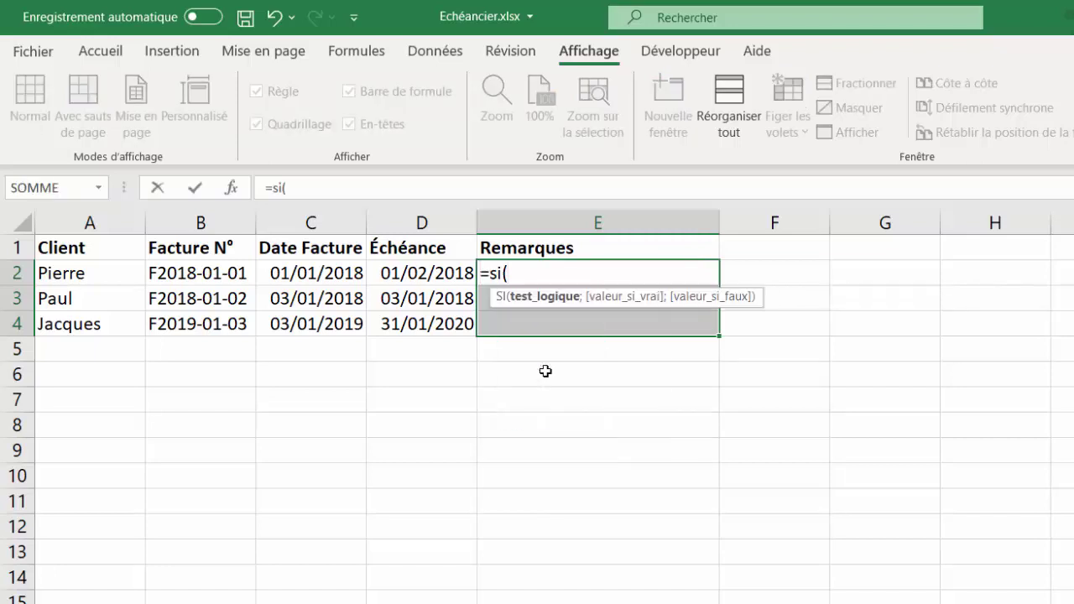
left_click(409, 271)
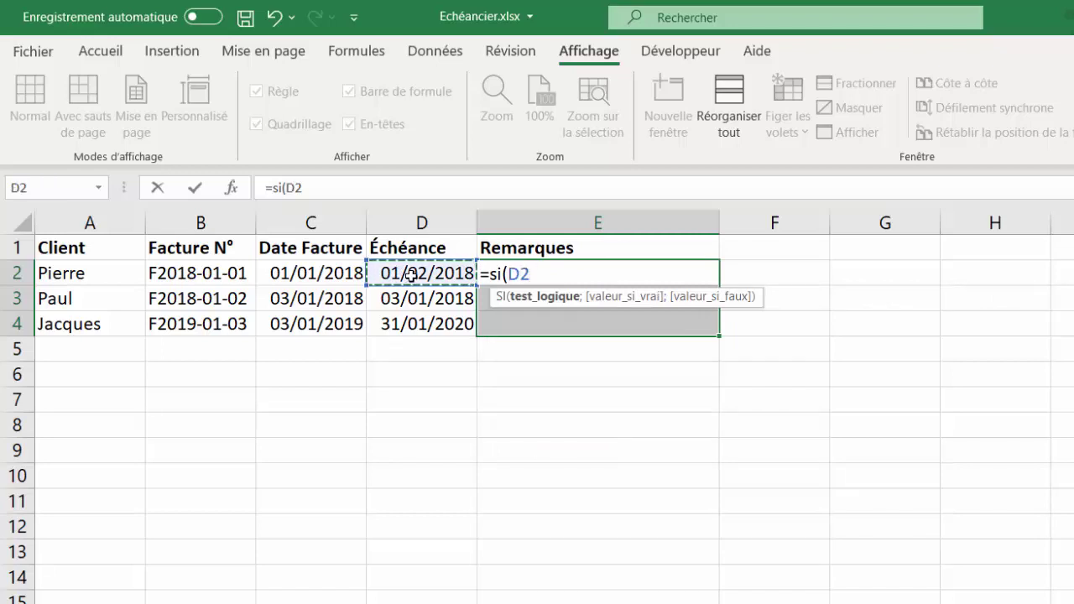
type("<")
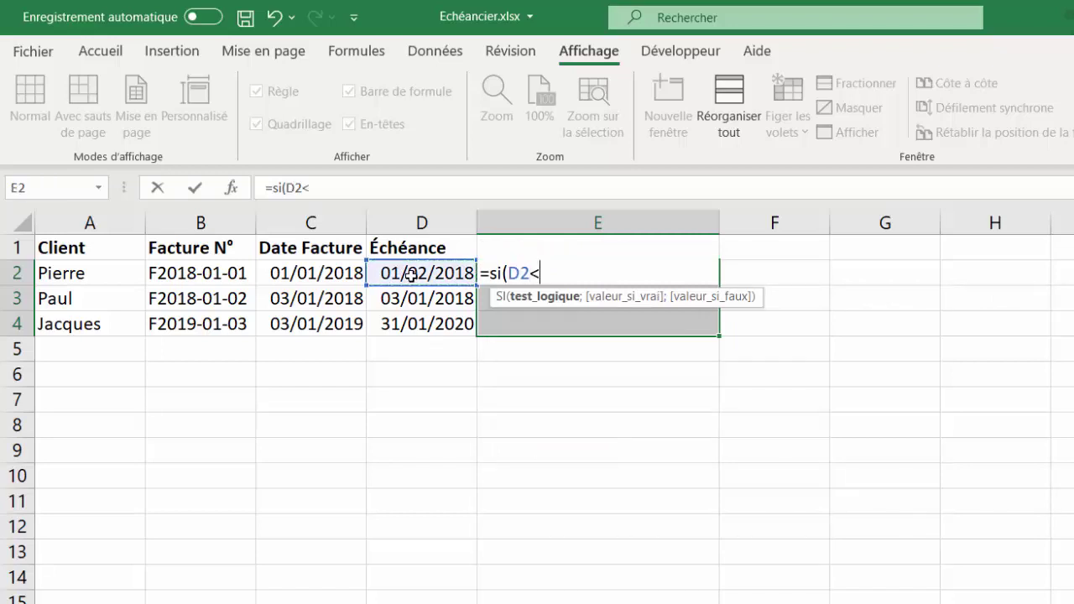
type("aujou")
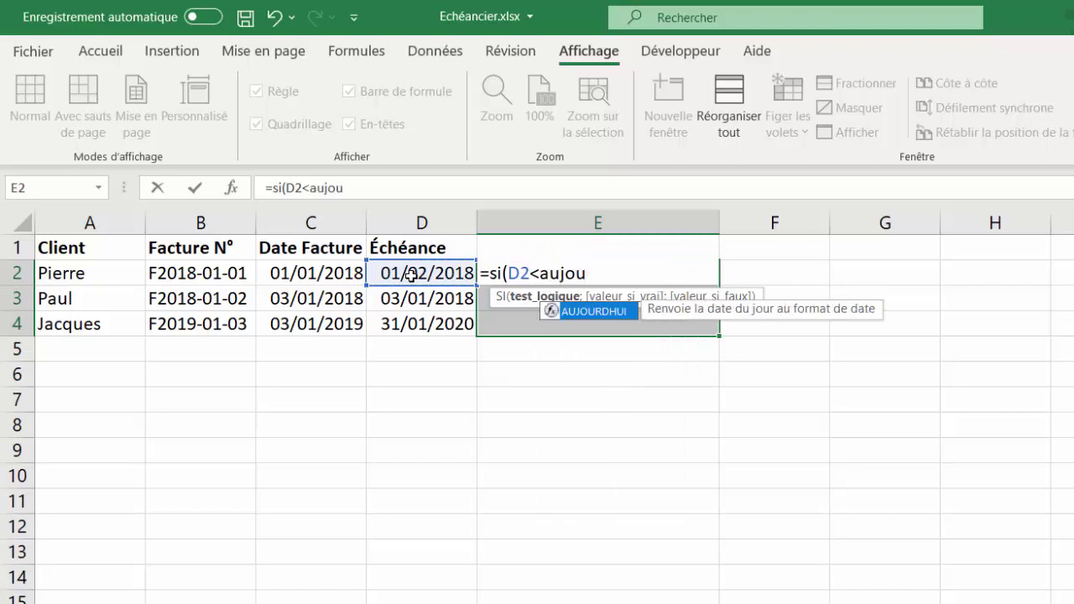
type("r")
double_click(582, 307)
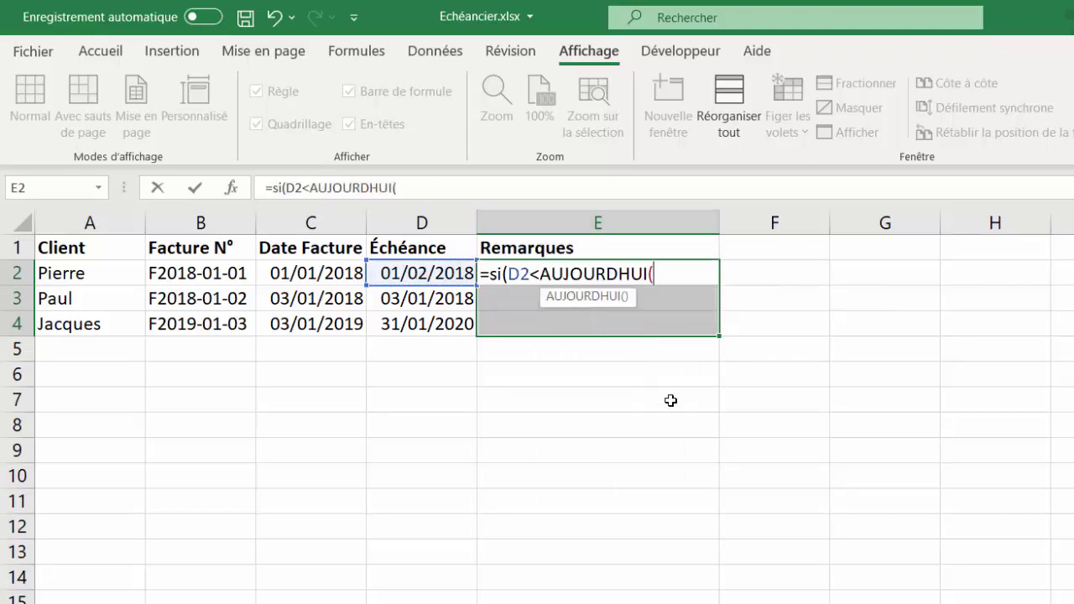
type(")")
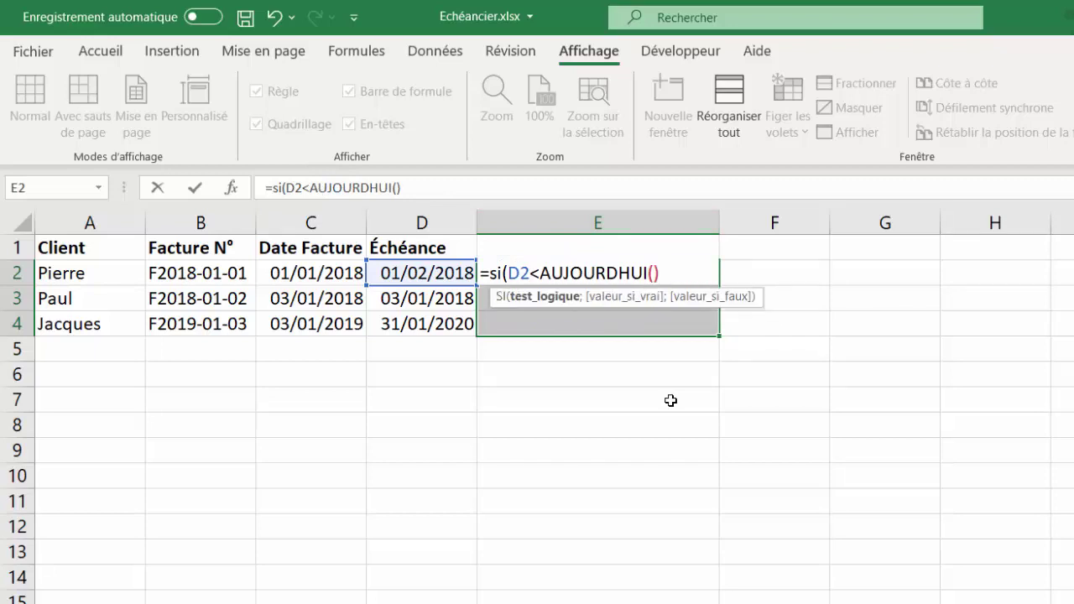
type("+")
type("5")
type(";")
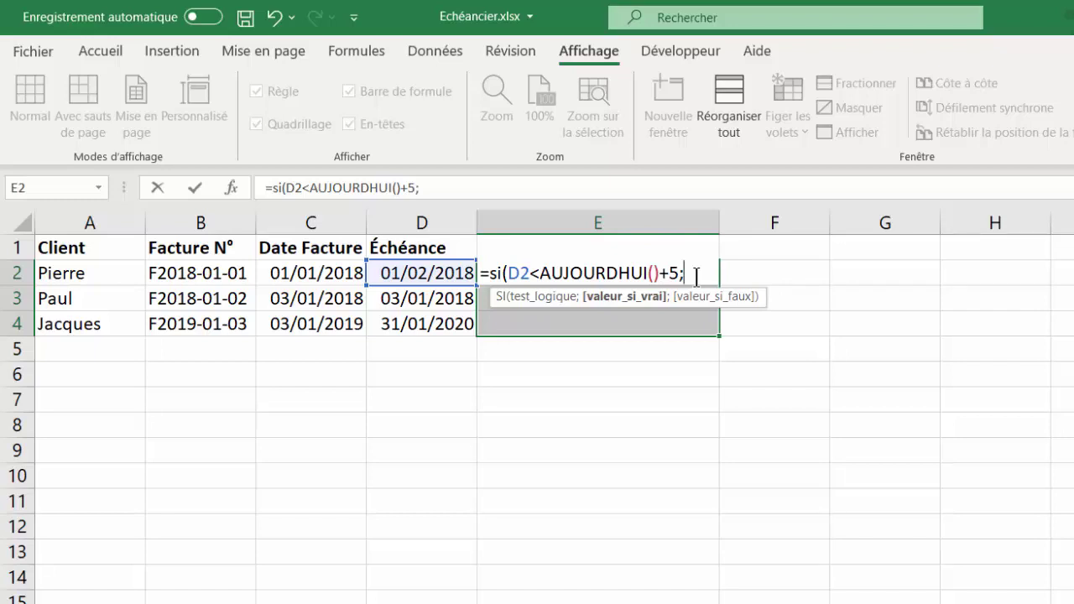
type("\"")
type("Relance\"")
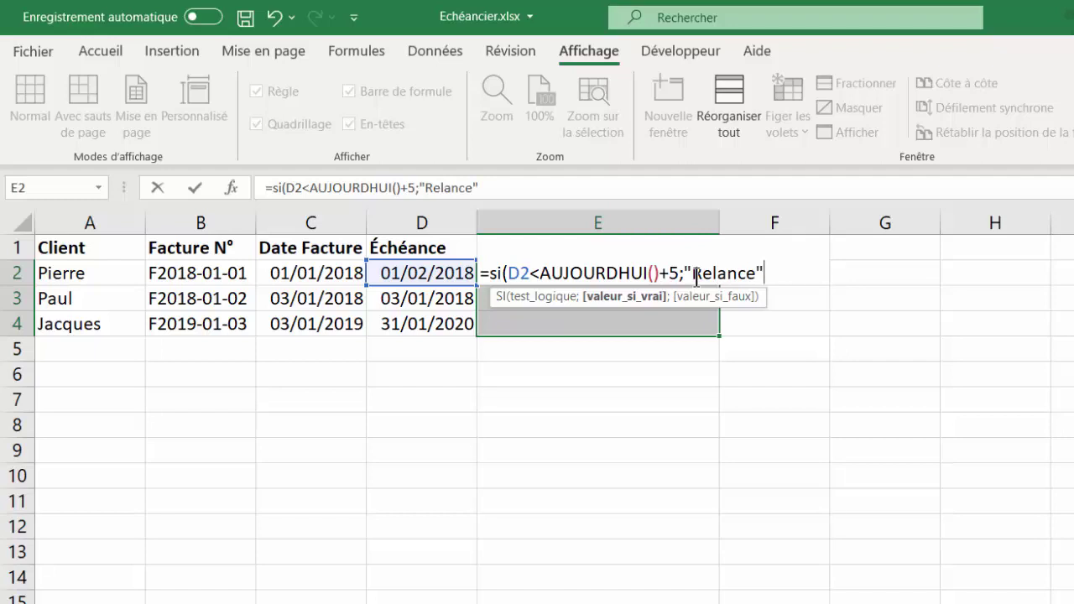
type(";")
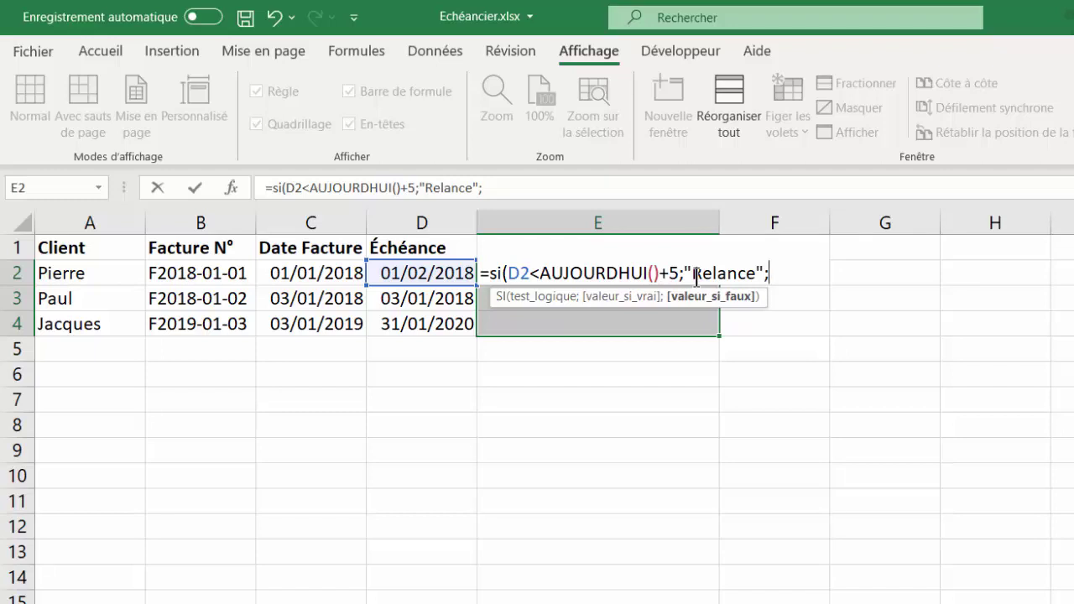
type("\"\"=")
key("BackSpace")
type(")")
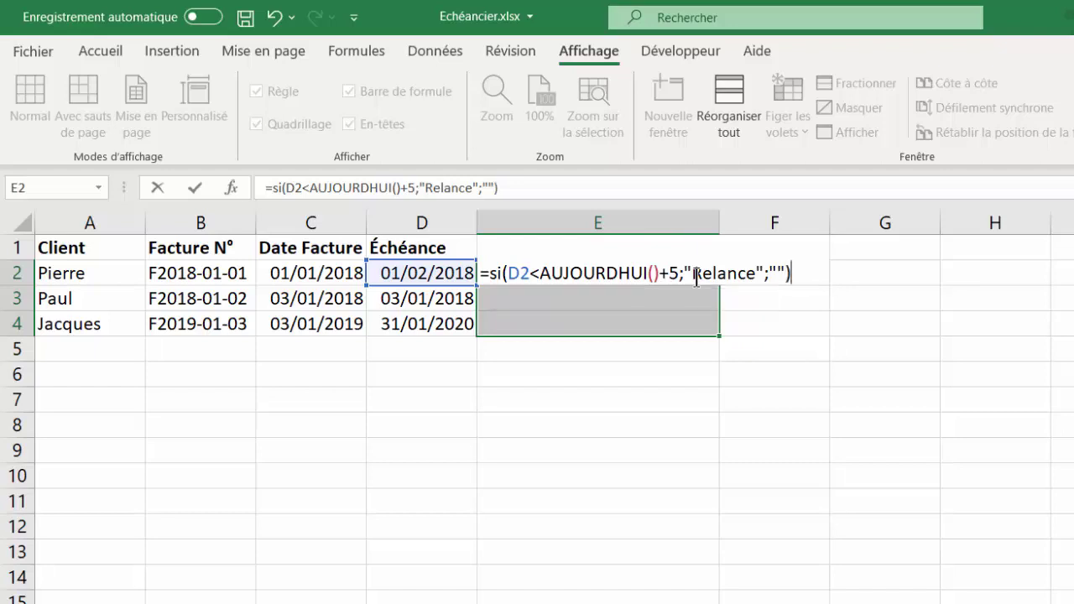
key("ctrl+Return")
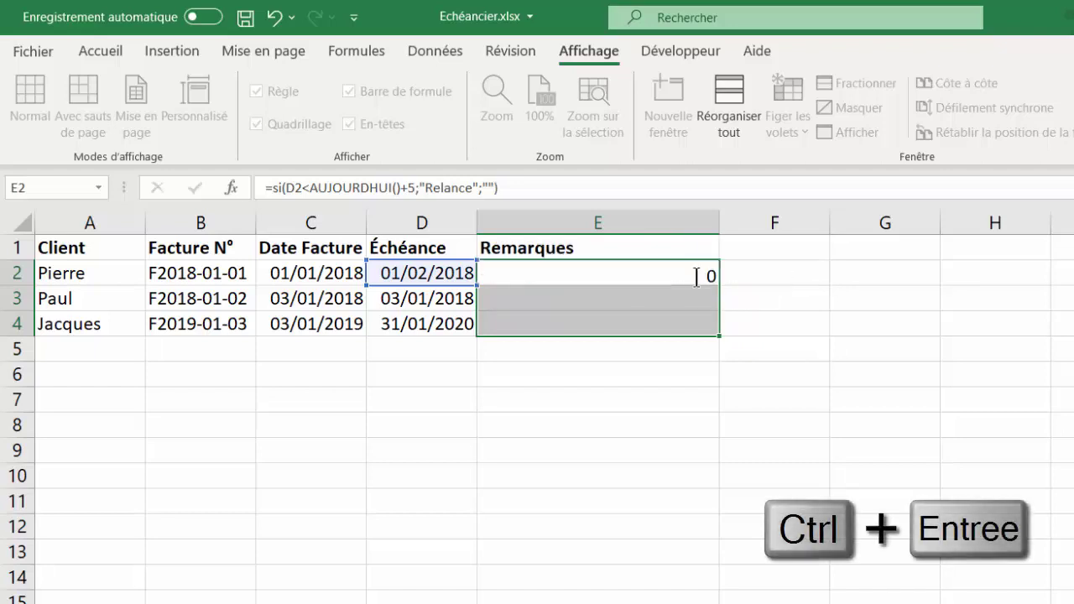
- Select due dates D2:D4 and begin a new 'Utiliser une formule' conditional formatting rule
left_click(557, 299)
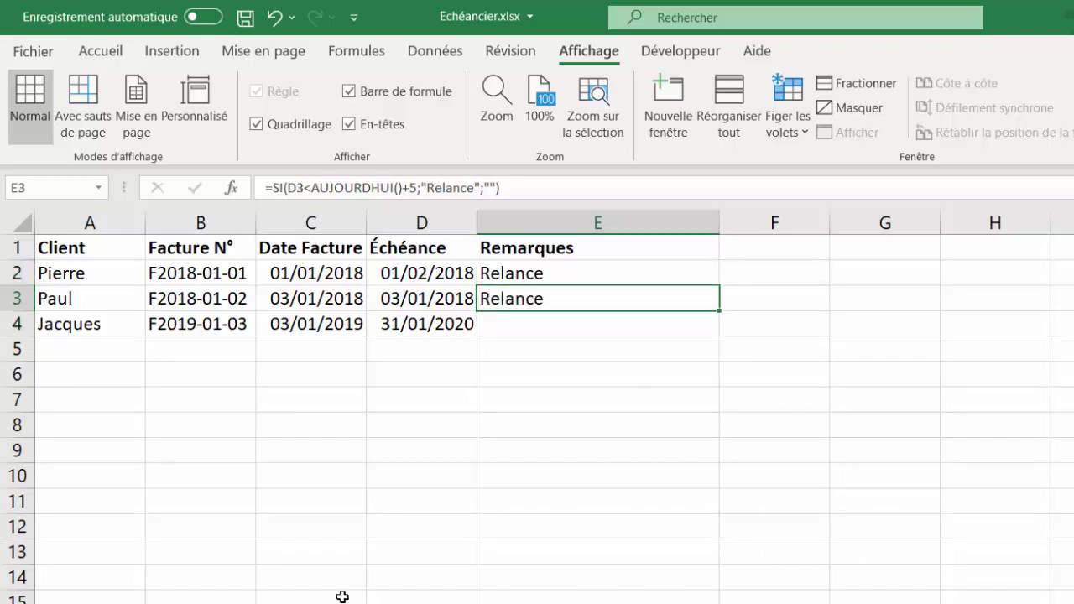
left_click(435, 267)
left_click_drag(434, 267, 431, 327)
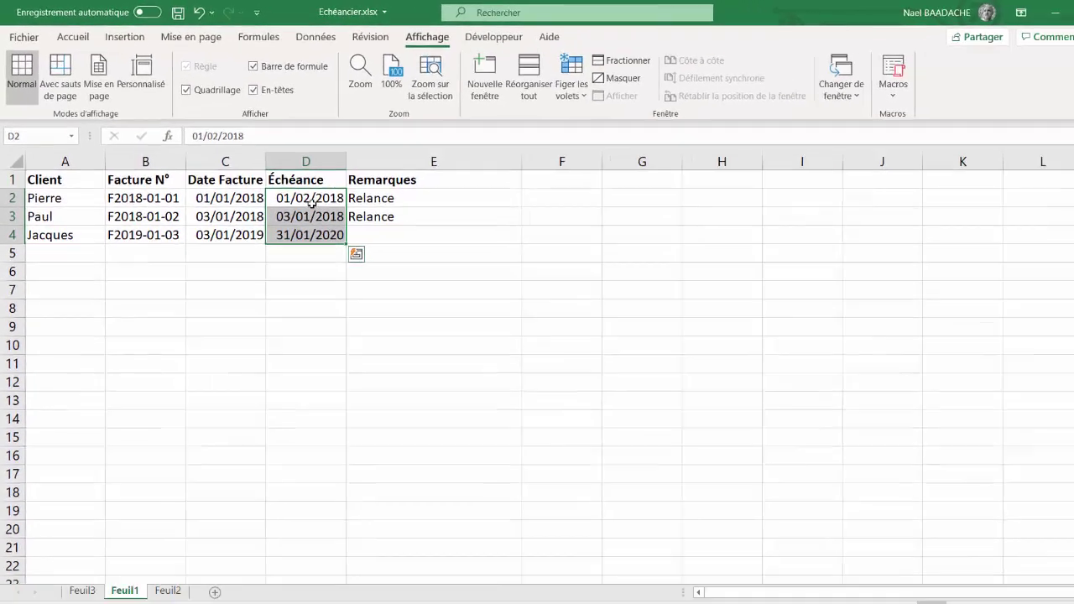
left_click_drag(291, 186, 291, 221)
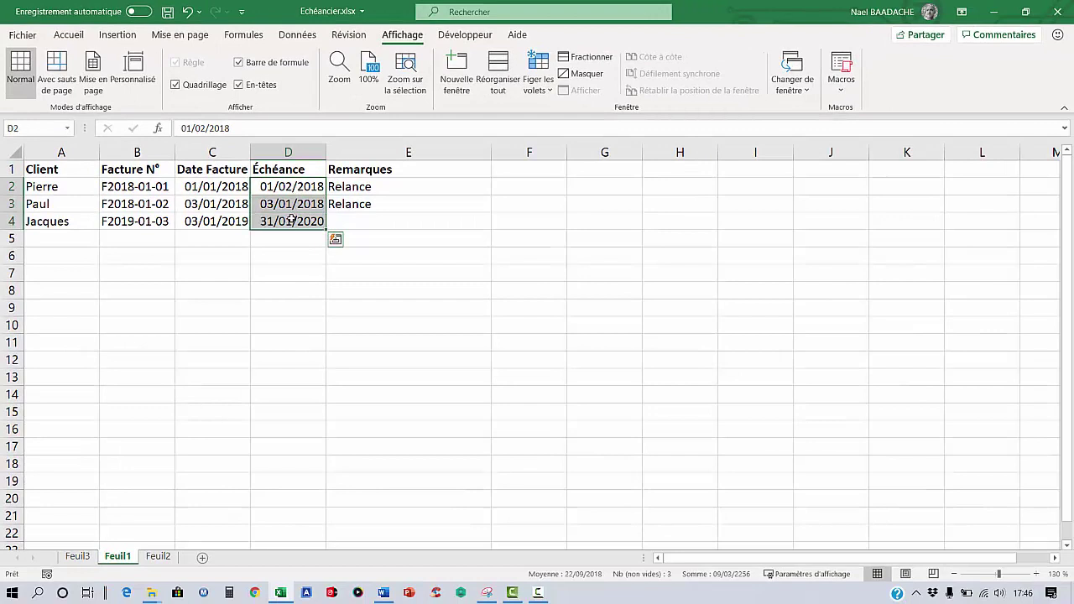
left_click(65, 37)
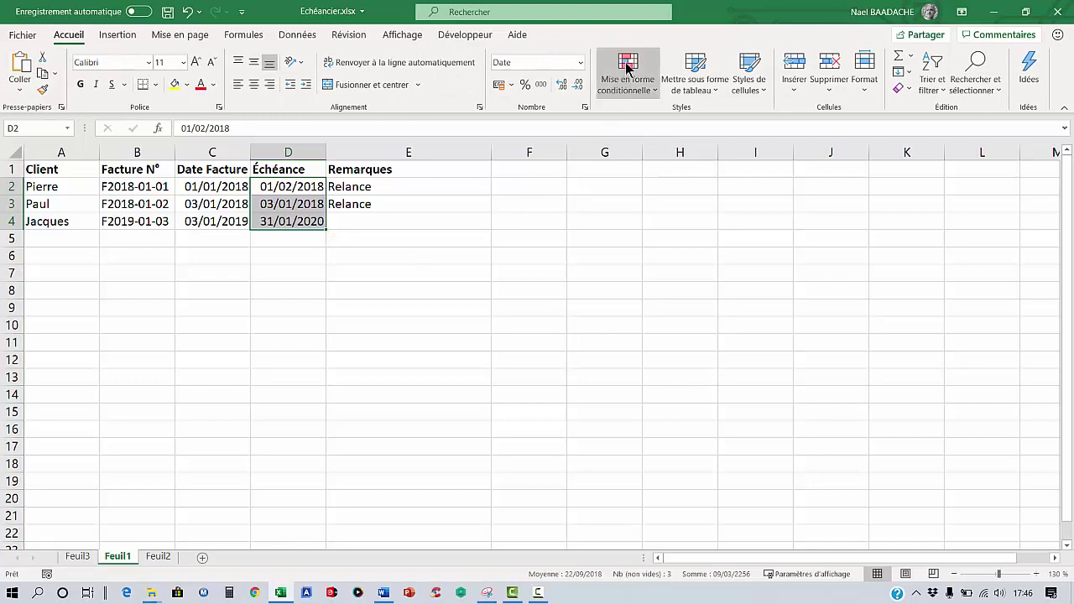
left_click(640, 98)
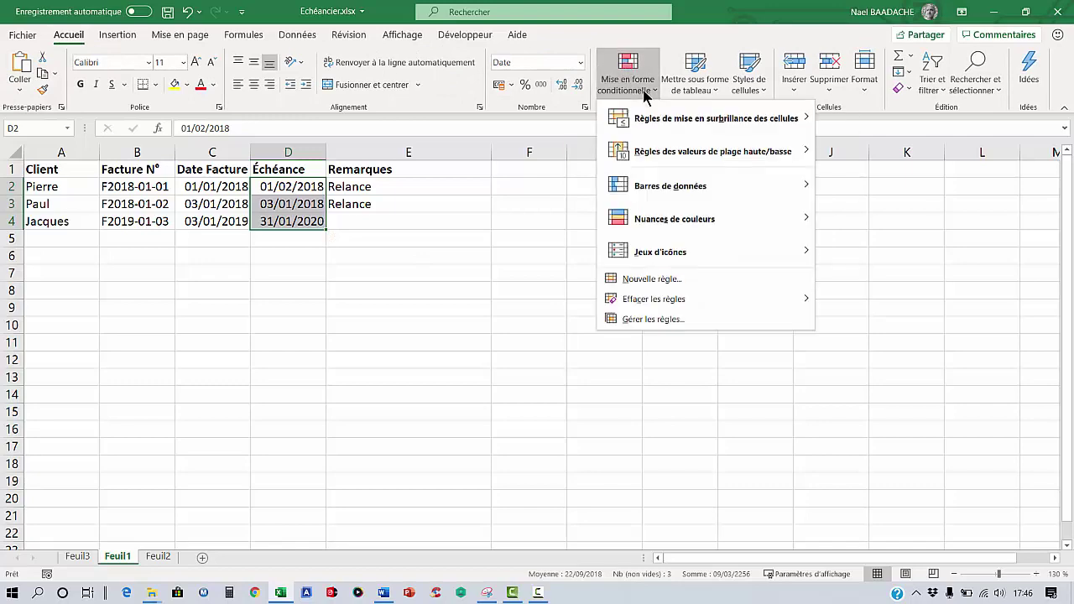
left_click(636, 280)
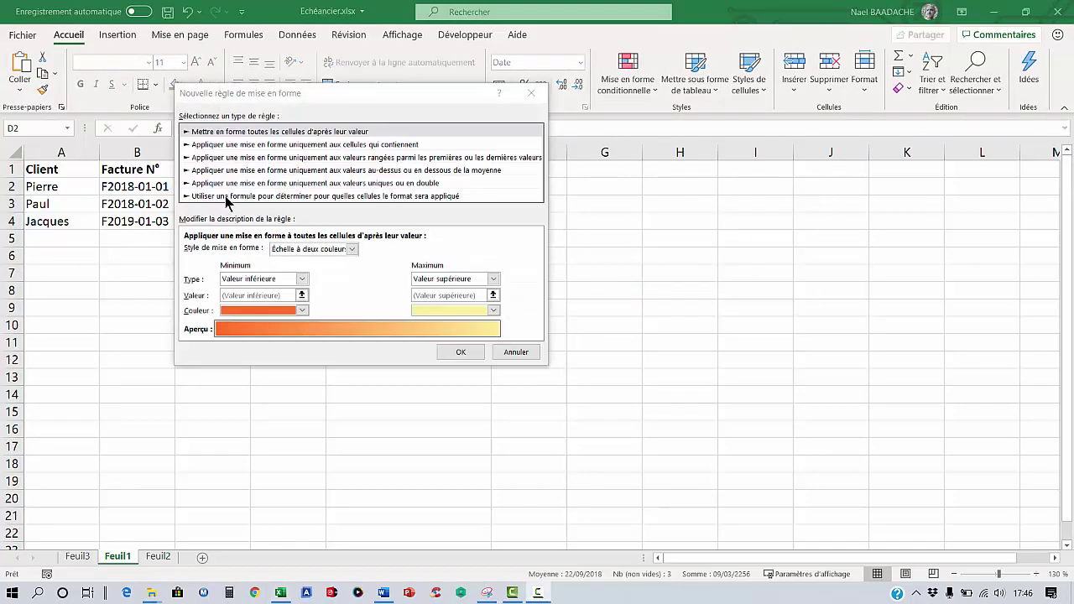
left_click(229, 198)
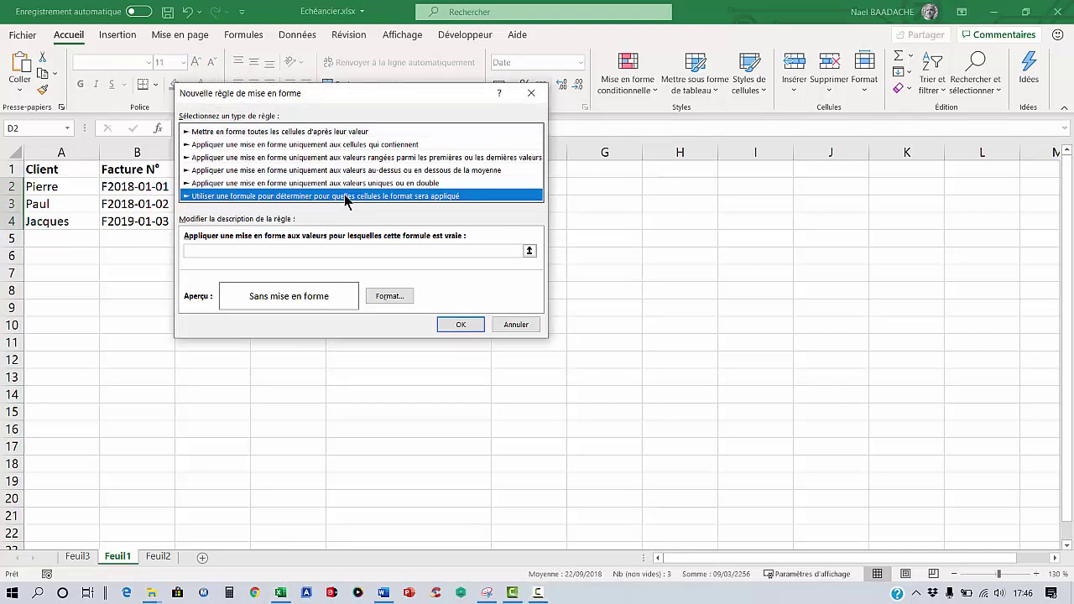
- Enter the rule formula =et(D2<>"";D2<aujourdhui()+5)
left_click(234, 249)
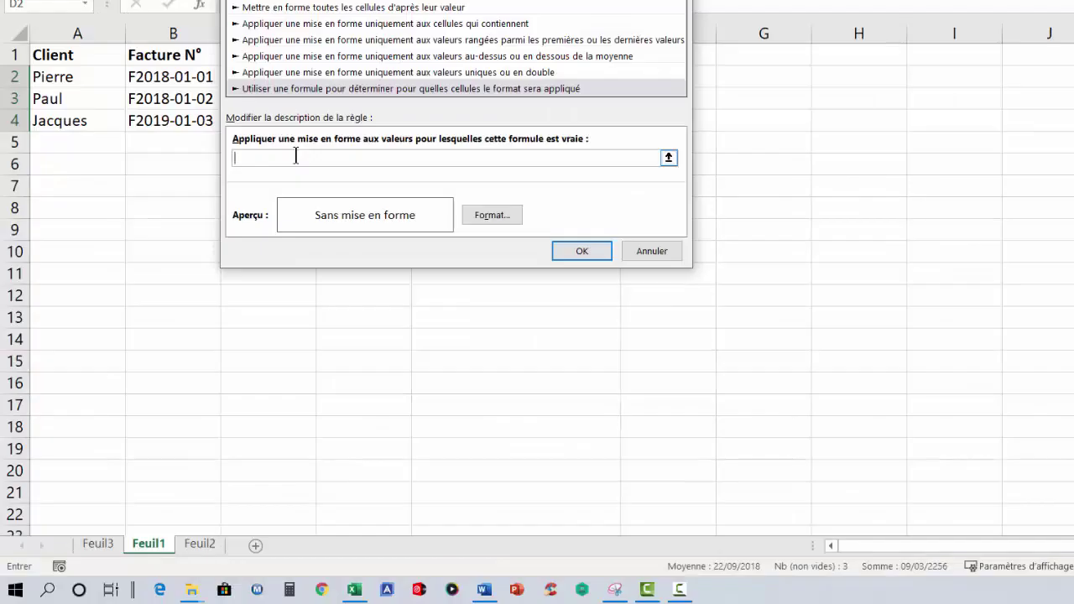
type("=")
type("et(")
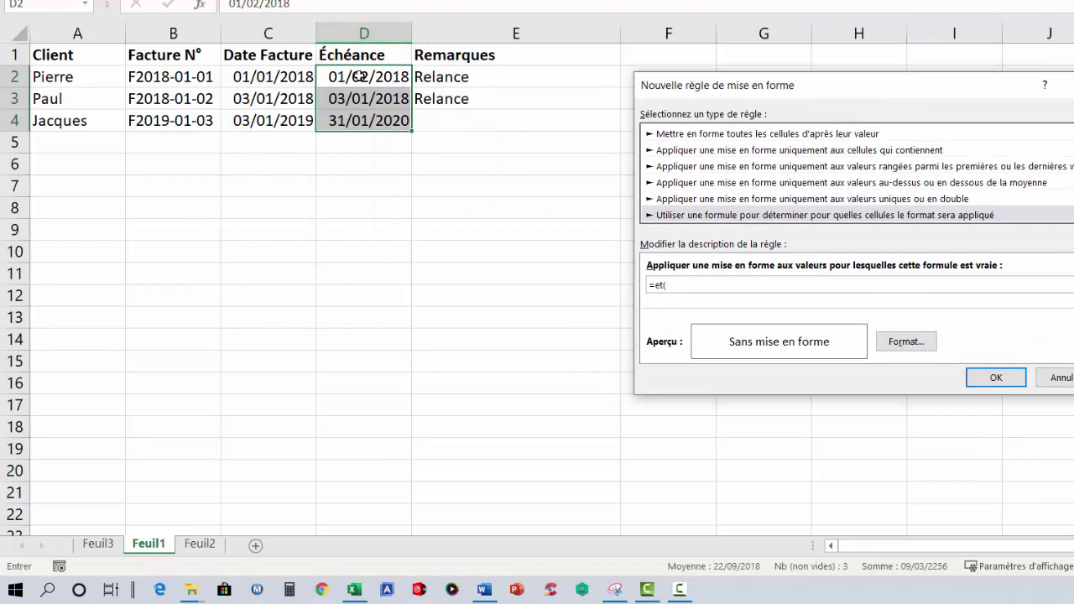
type("D1")
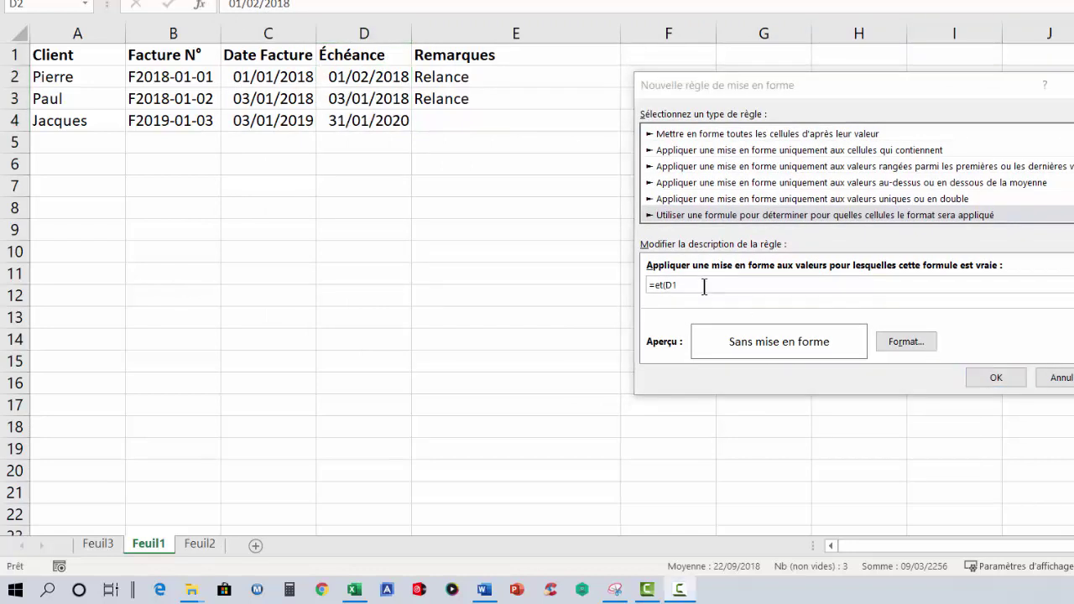
left_click(701, 286)
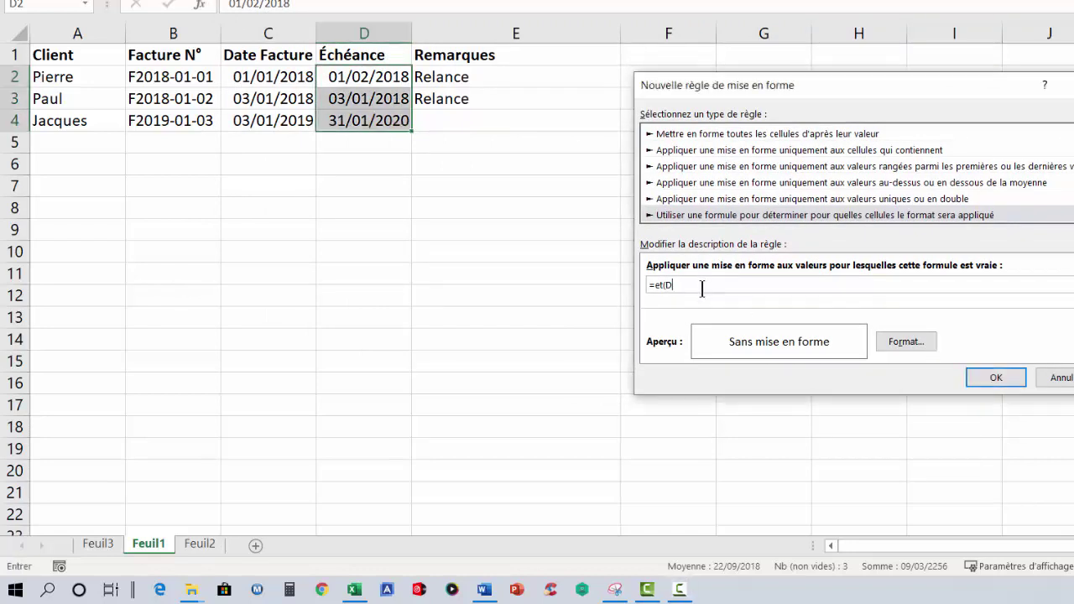
type("2")
type("<>")
type("\"\";")
type("D2")
type("<au")
type("jourd")
type("h")
type("ui")
type("(")
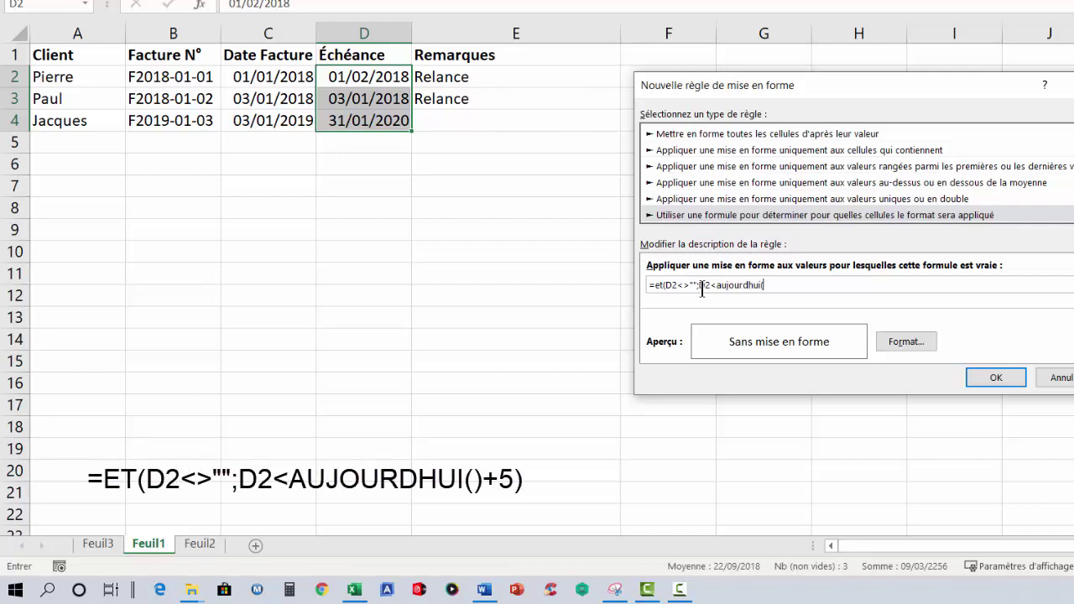
type(")+")
type("5")
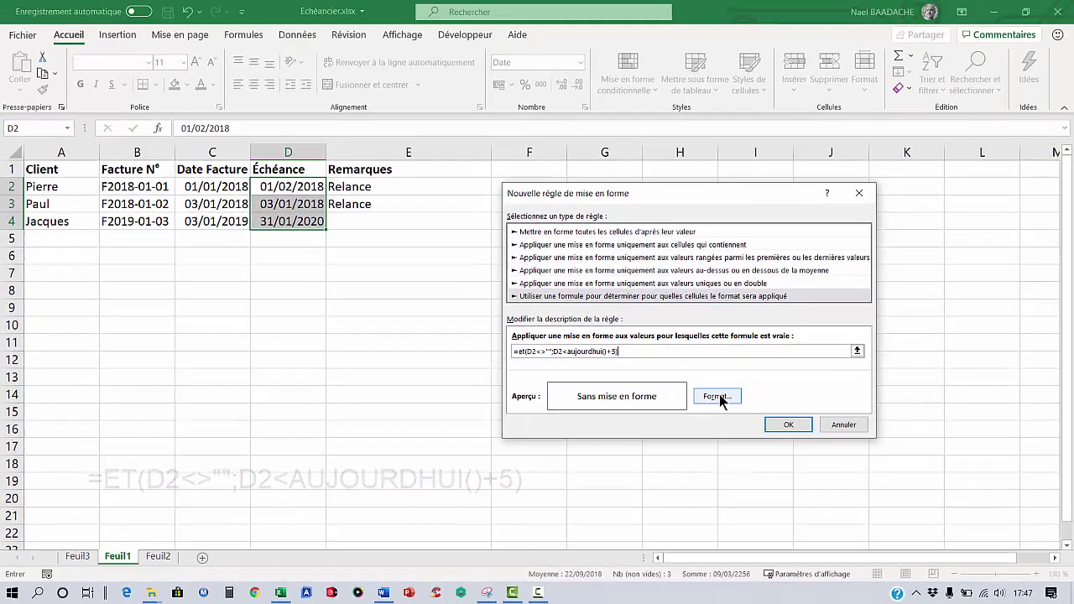
- Give matching dates a red fill with bold white text, and apply the rule
left_click(717, 395)
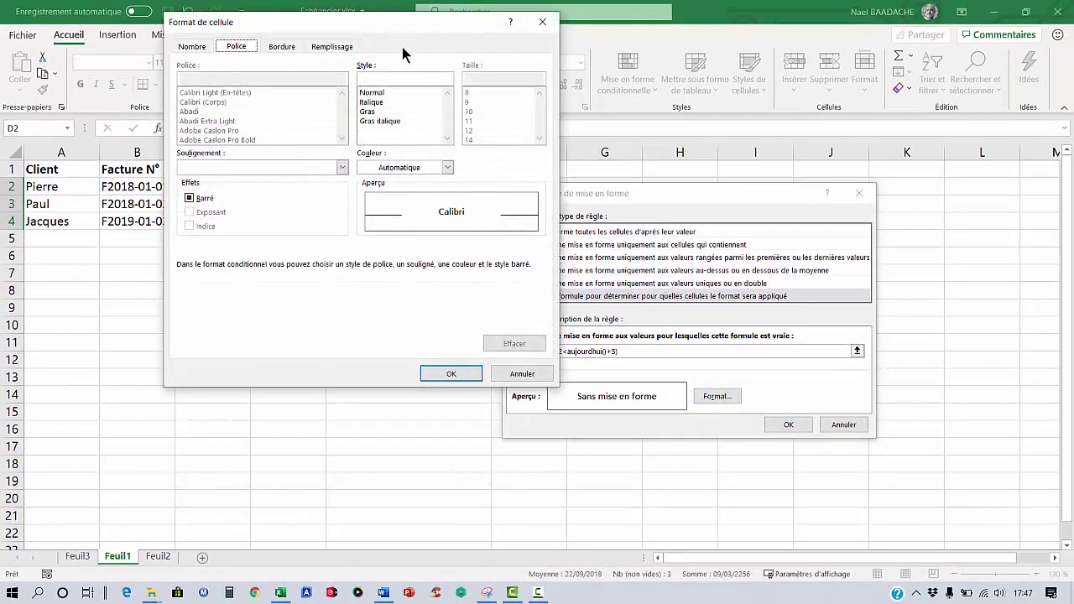
left_click_drag(403, 22, 327, 210)
left_click(258, 235)
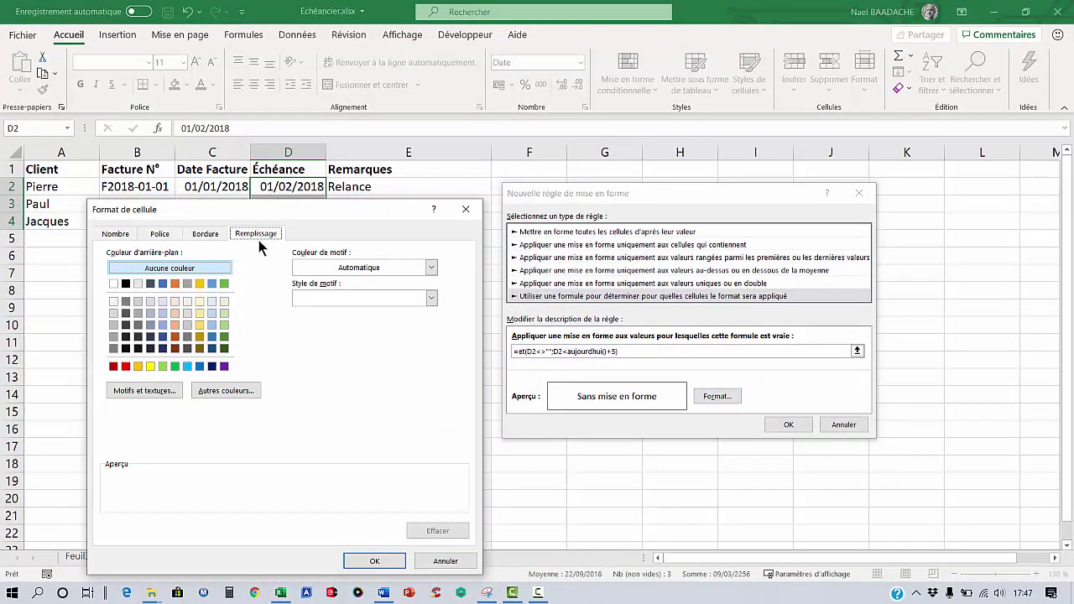
left_click(126, 367)
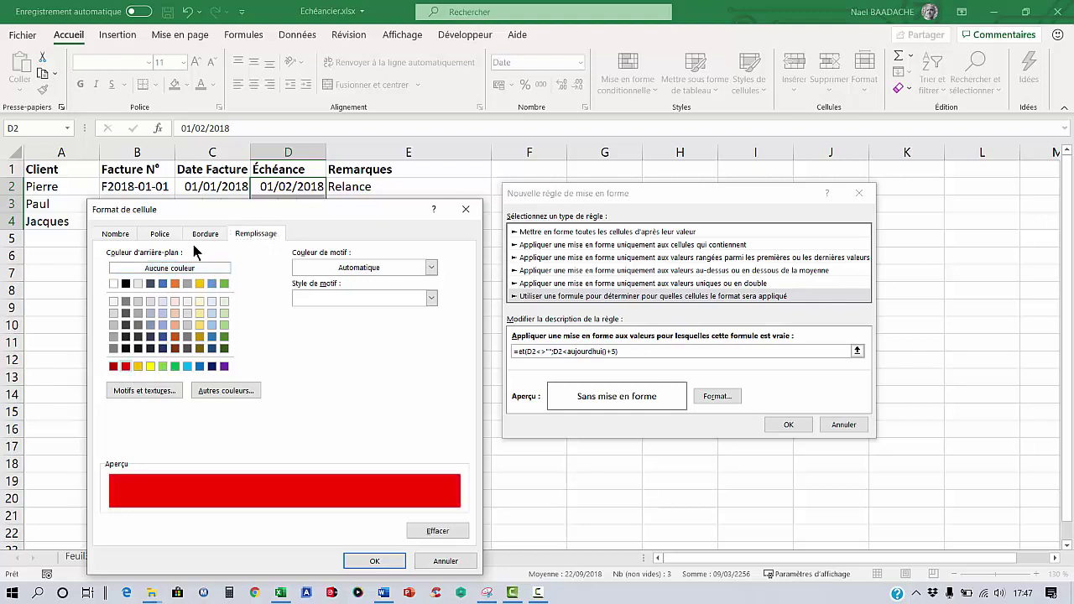
left_click(164, 234)
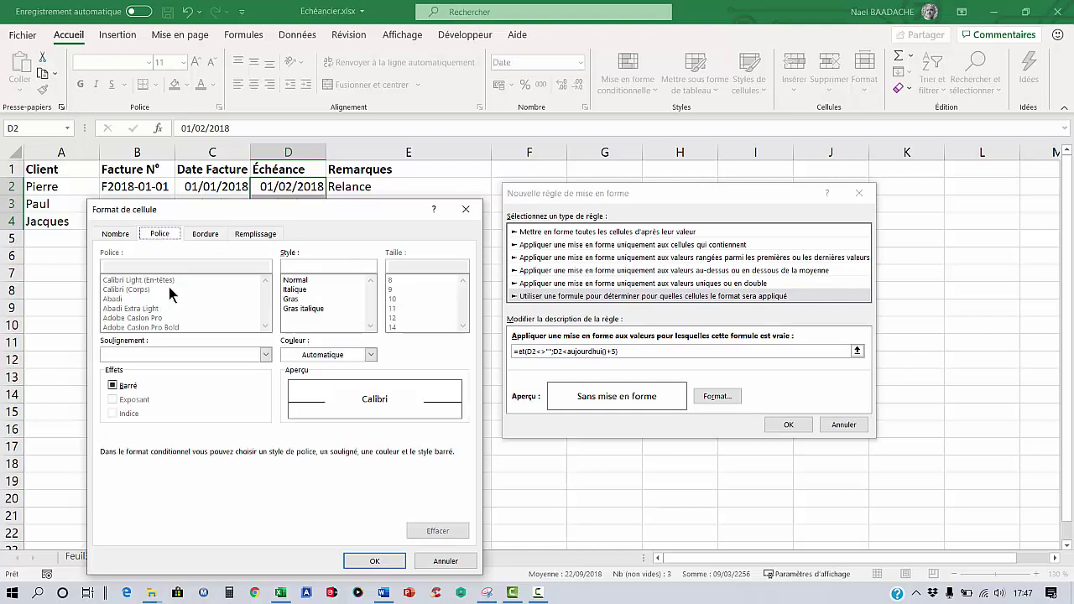
left_click(370, 354)
left_click(286, 412)
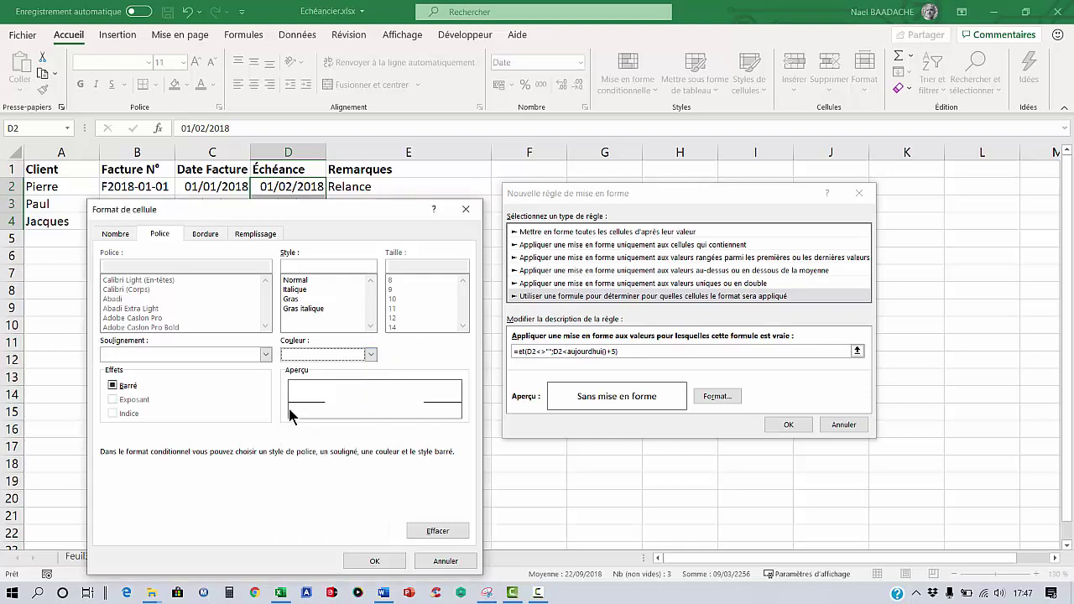
left_click(293, 299)
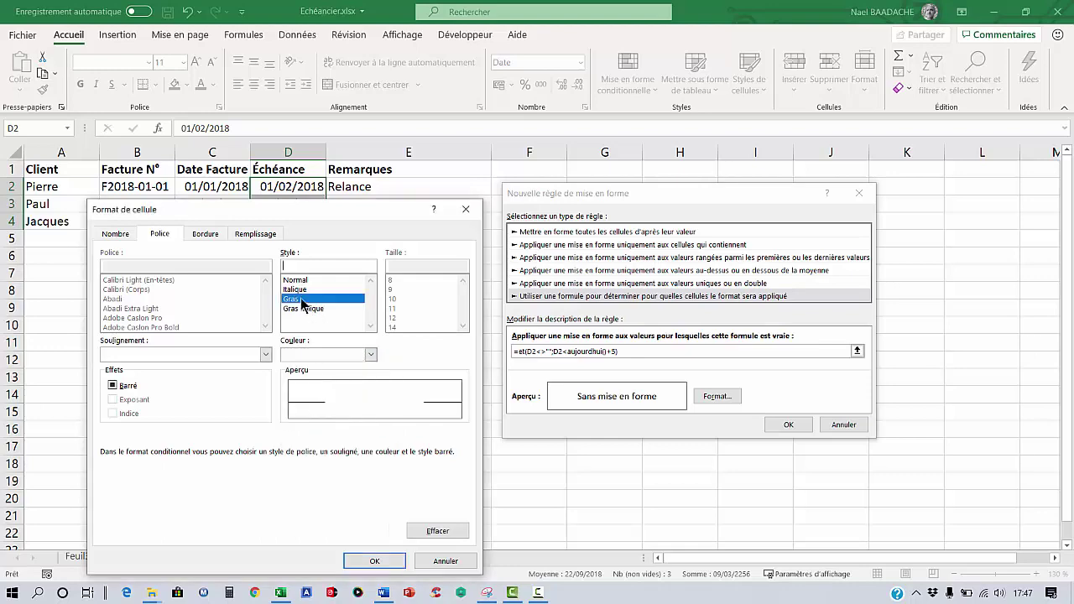
left_click(381, 562)
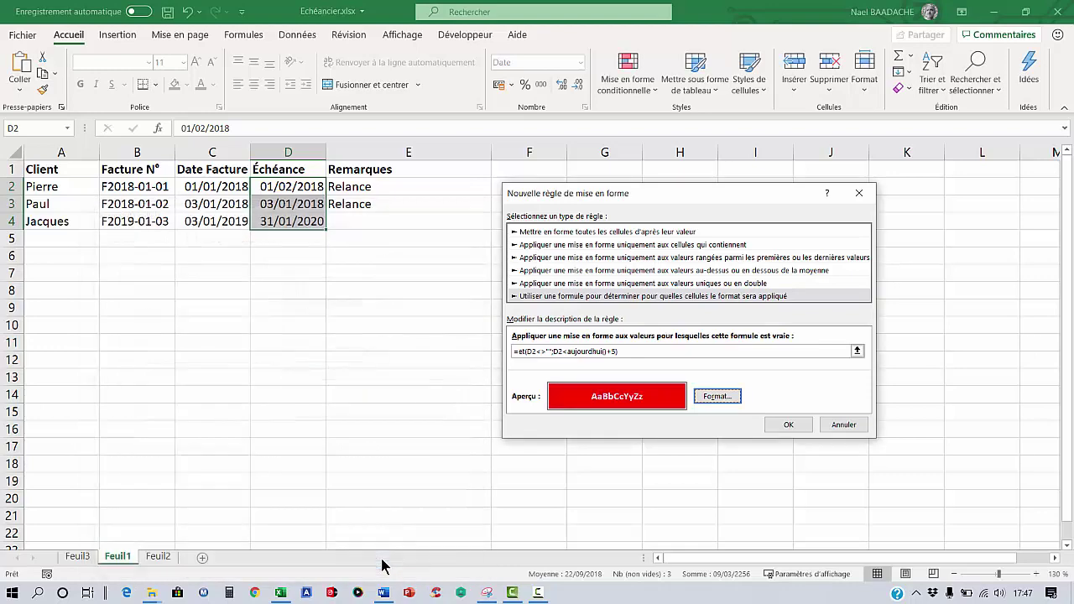
left_click(797, 428)
left_click(311, 186)
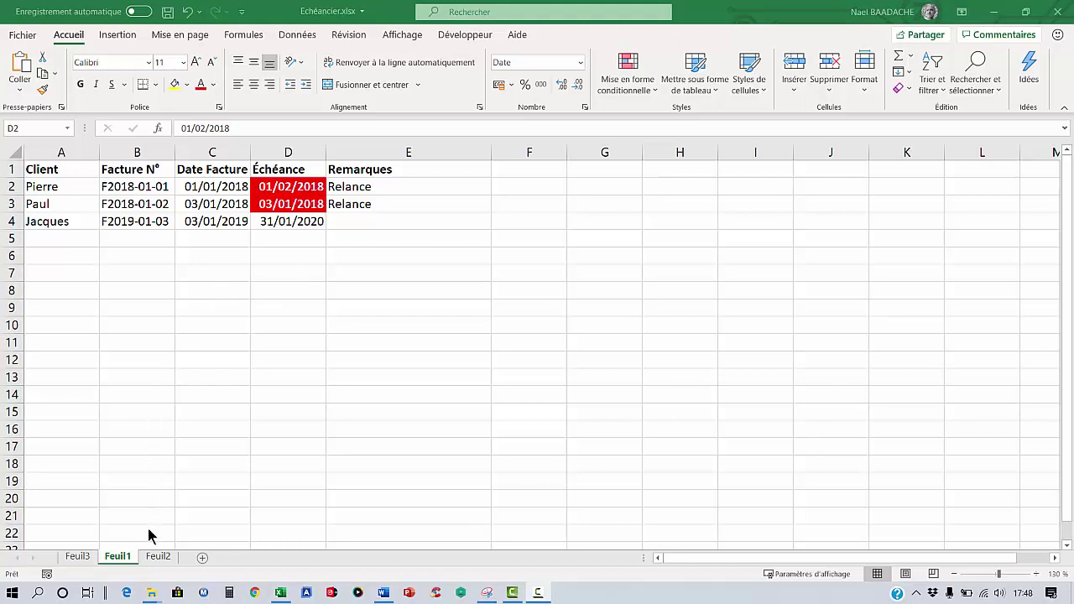
- Switch to the Feuil2 sheet
left_click(157, 557)
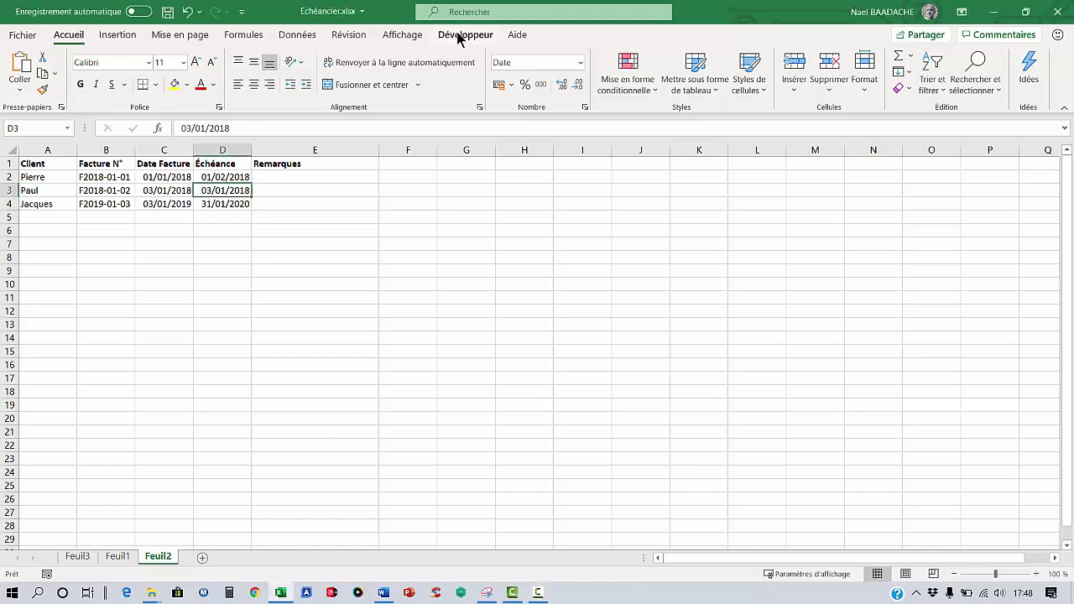
left_click(23, 37)
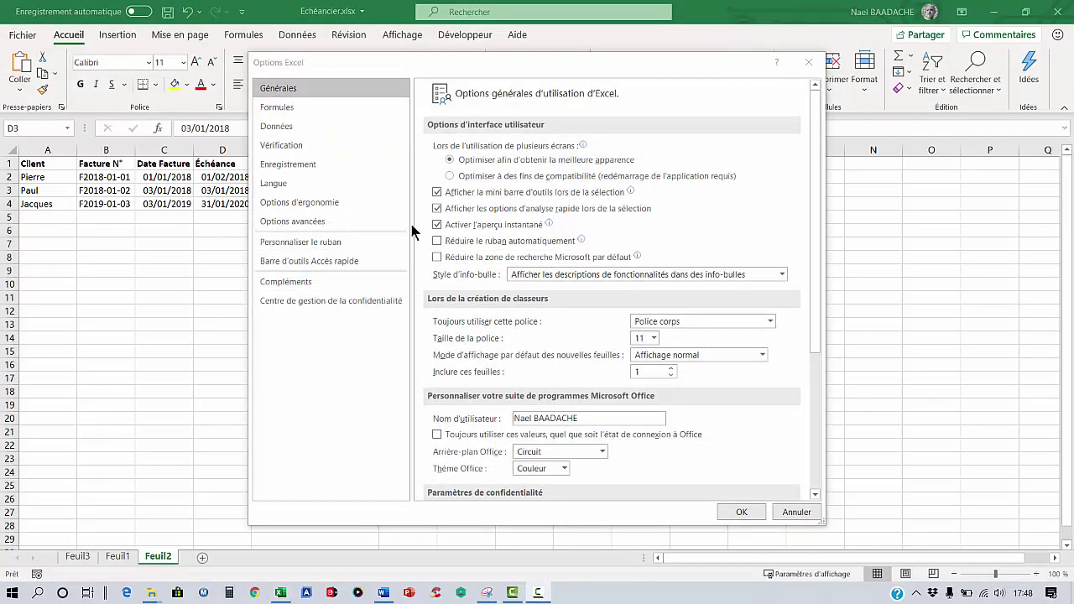
left_click(302, 243)
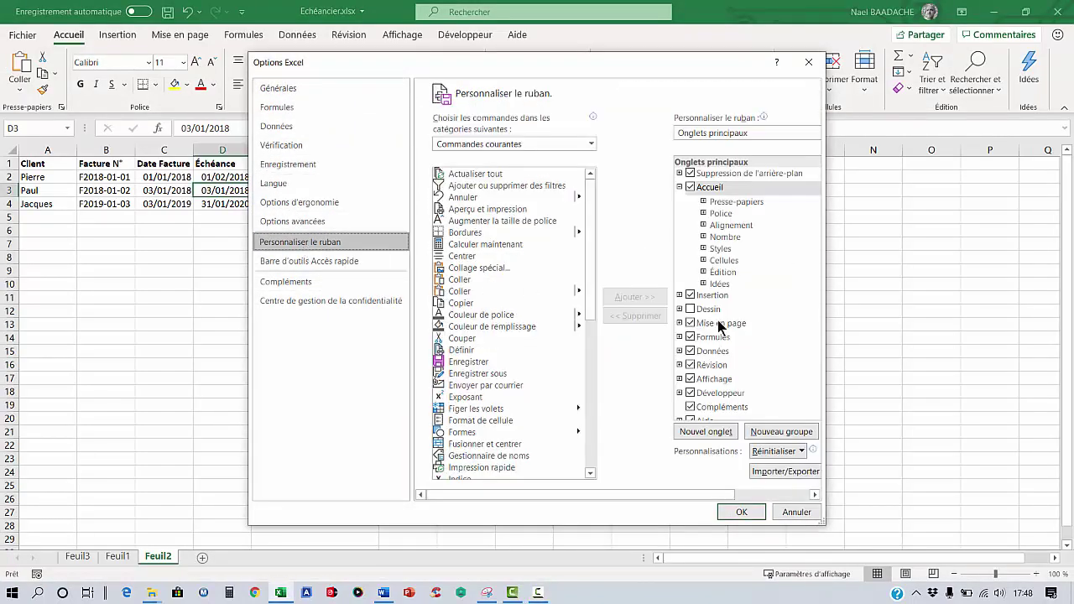
left_click(690, 392)
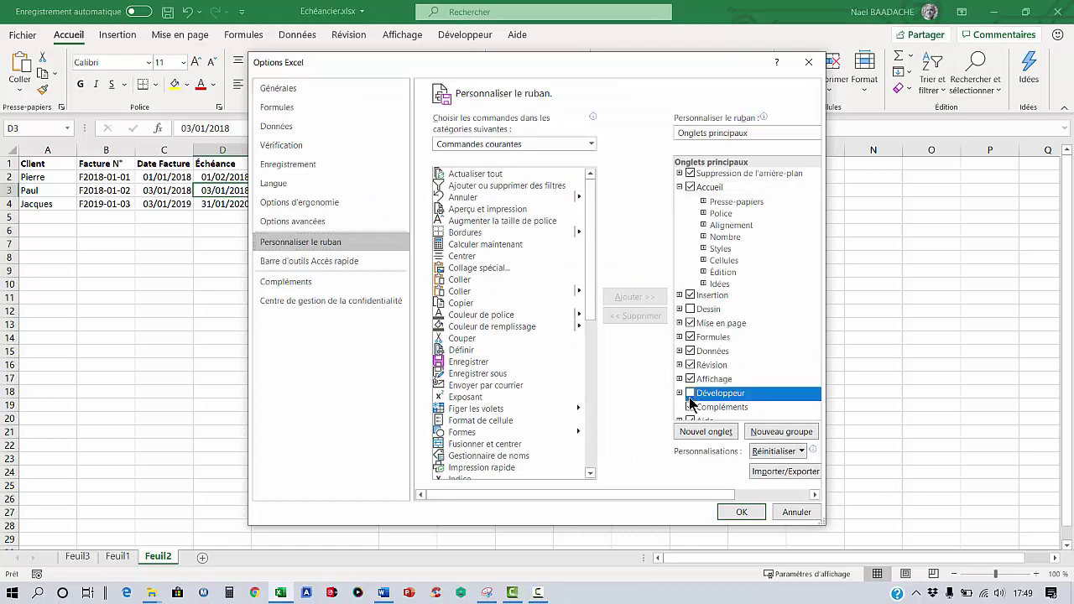
left_click(690, 392)
left_click(741, 513)
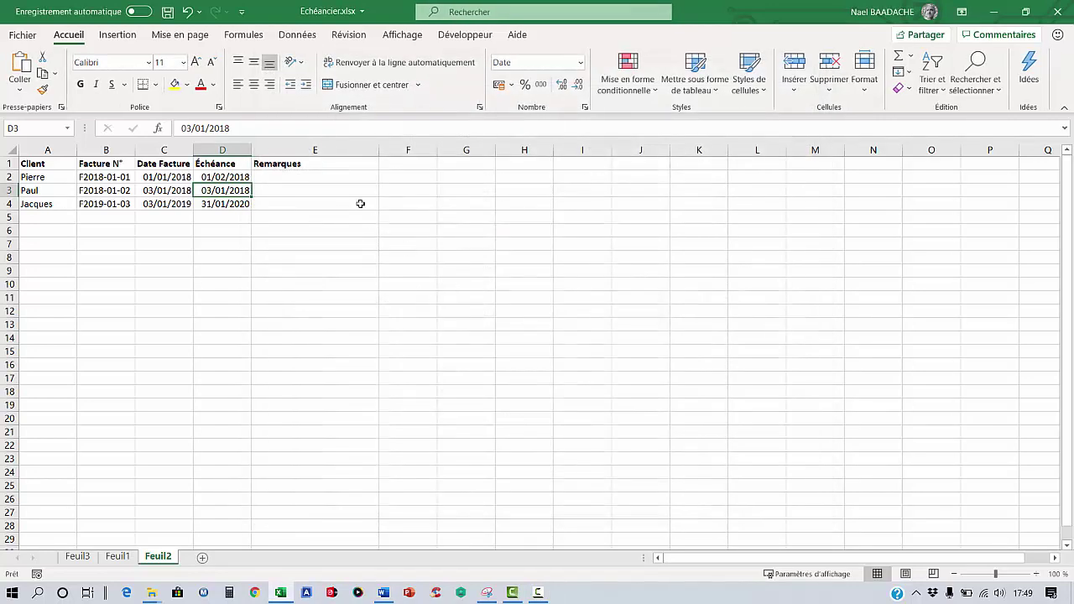
- Open the Visual Basic editor from Développeur and select the ThisWorkbook module
left_click(359, 204)
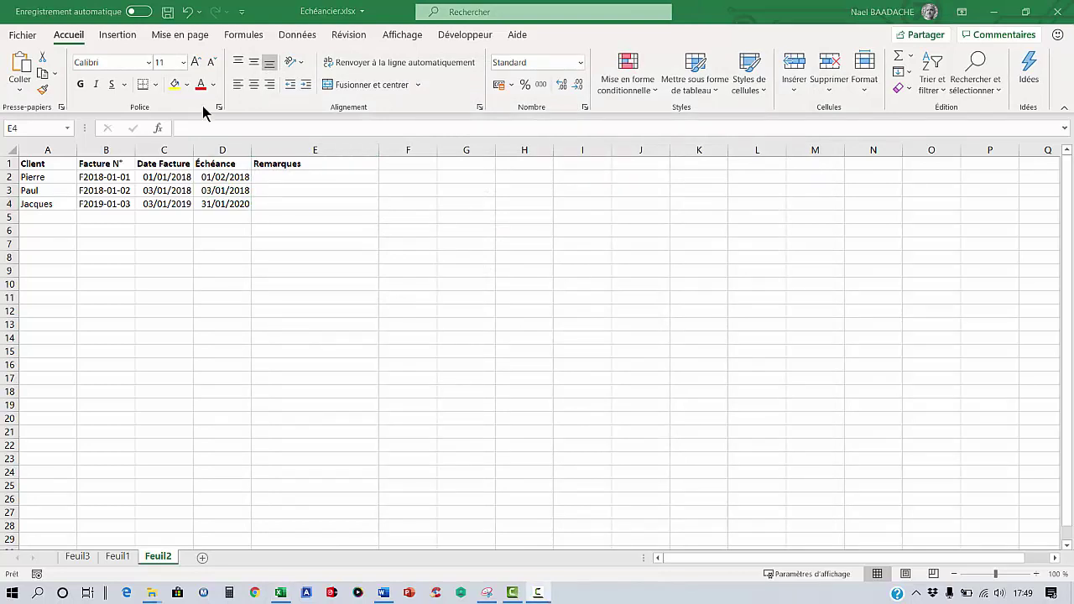
left_click(464, 34)
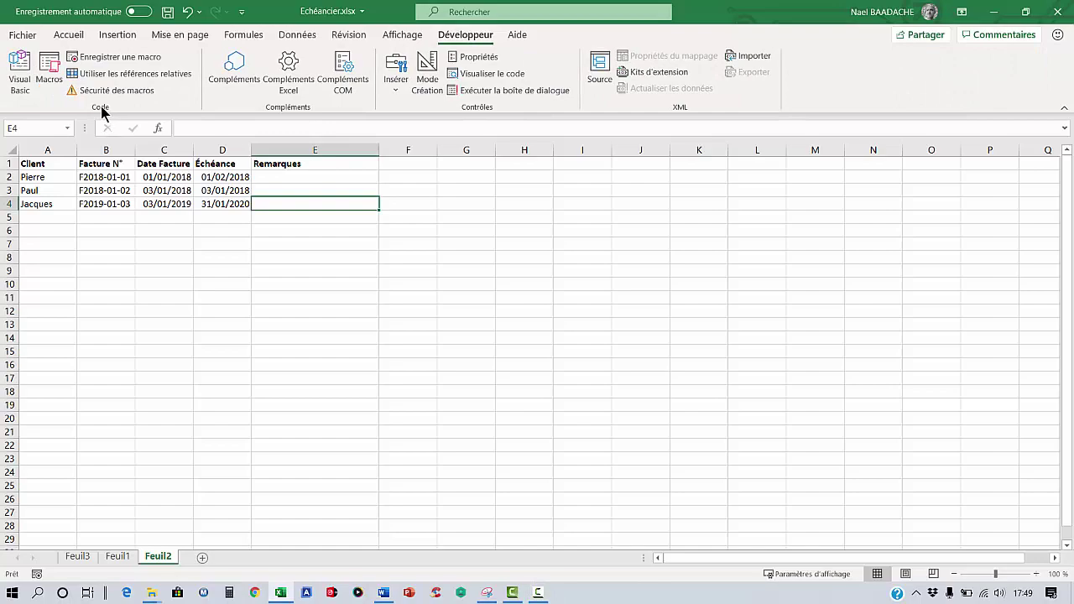
left_click(19, 67)
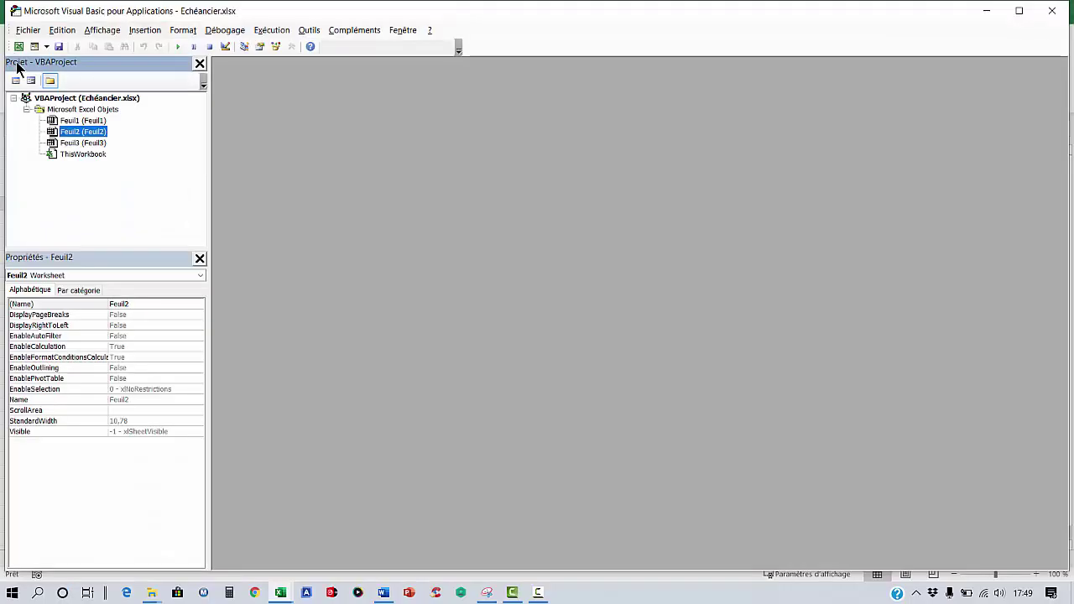
left_click(88, 155)
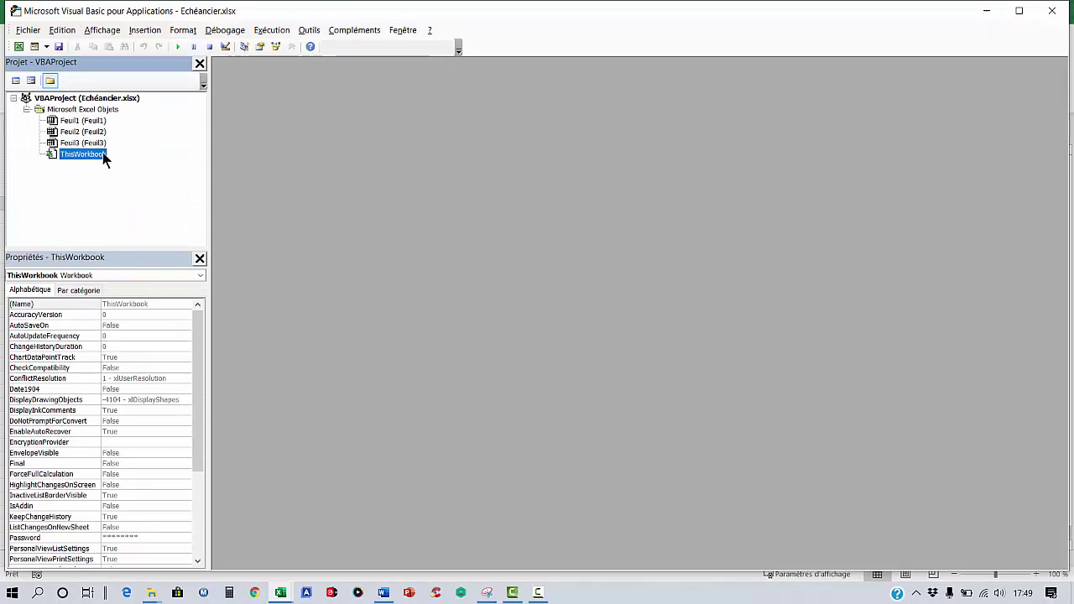
- Create the Workbook_Open procedure and add the line For Each cell In Range("D2:D100")
double_click(84, 154)
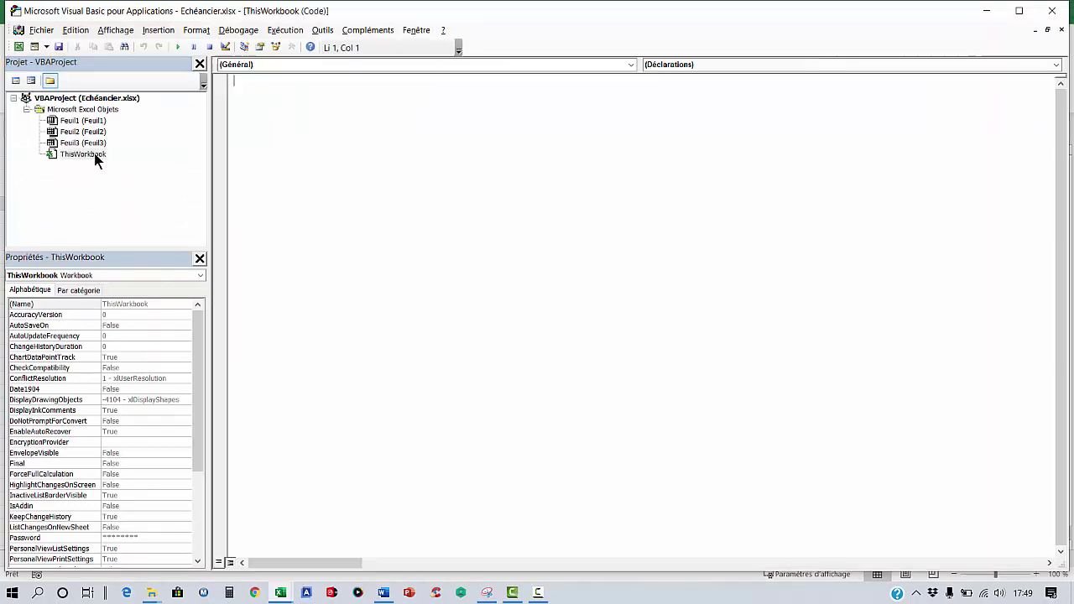
left_click(630, 65)
left_click(298, 89)
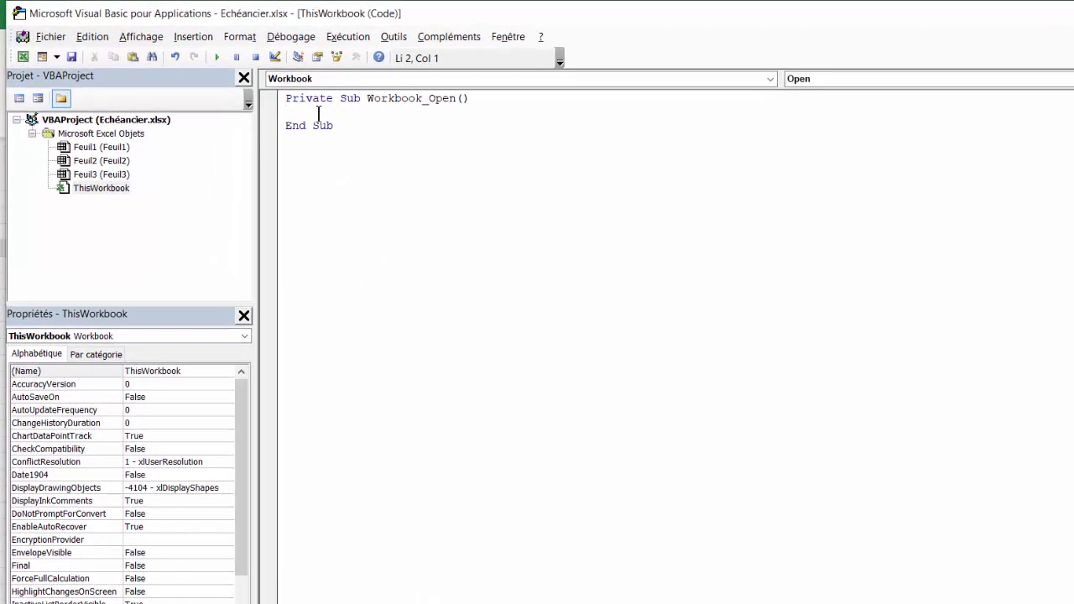
type("For eac")
type("h cell ")
type("in ra")
type("nge (\"")
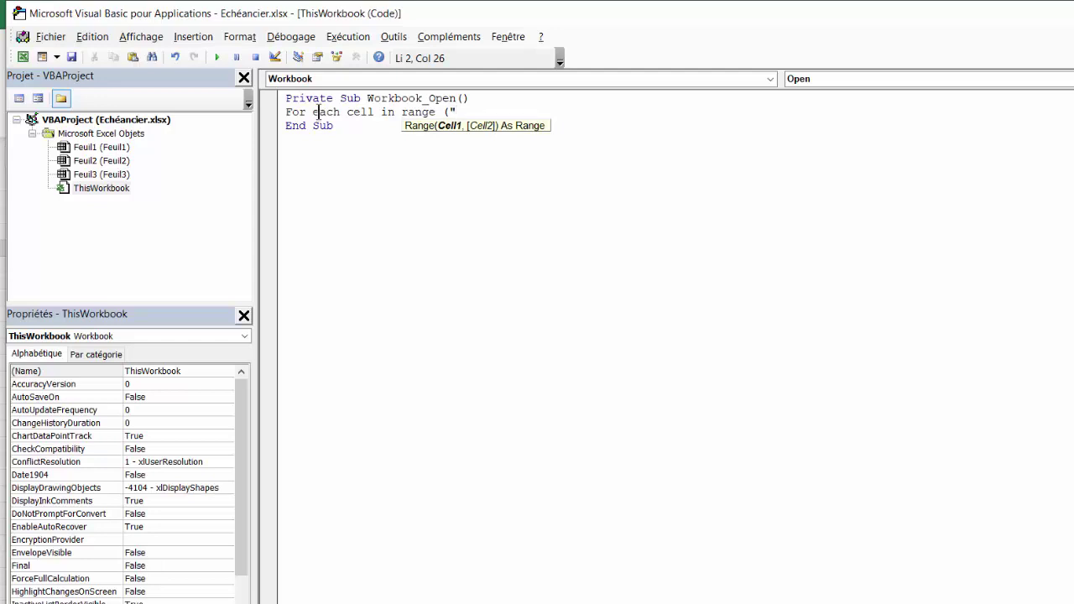
type("D2:D100\")")
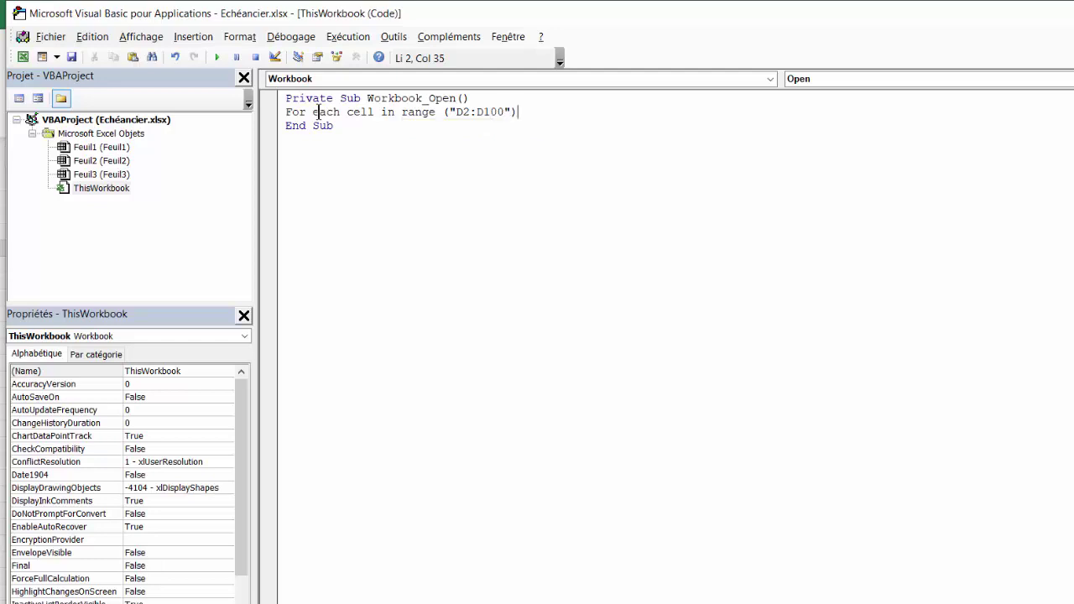
key("Return")
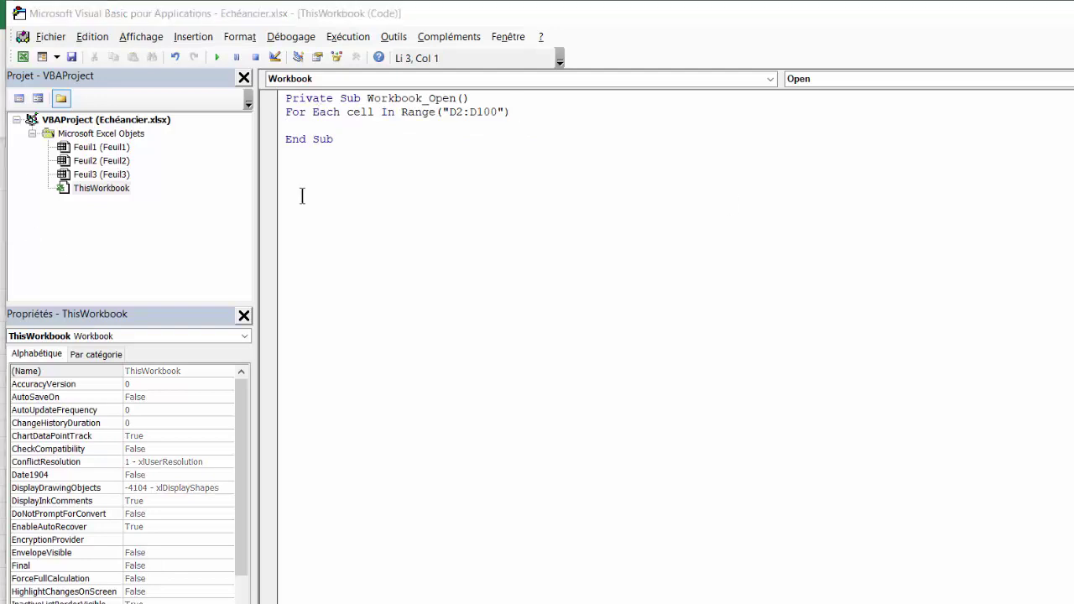
left_click(290, 124)
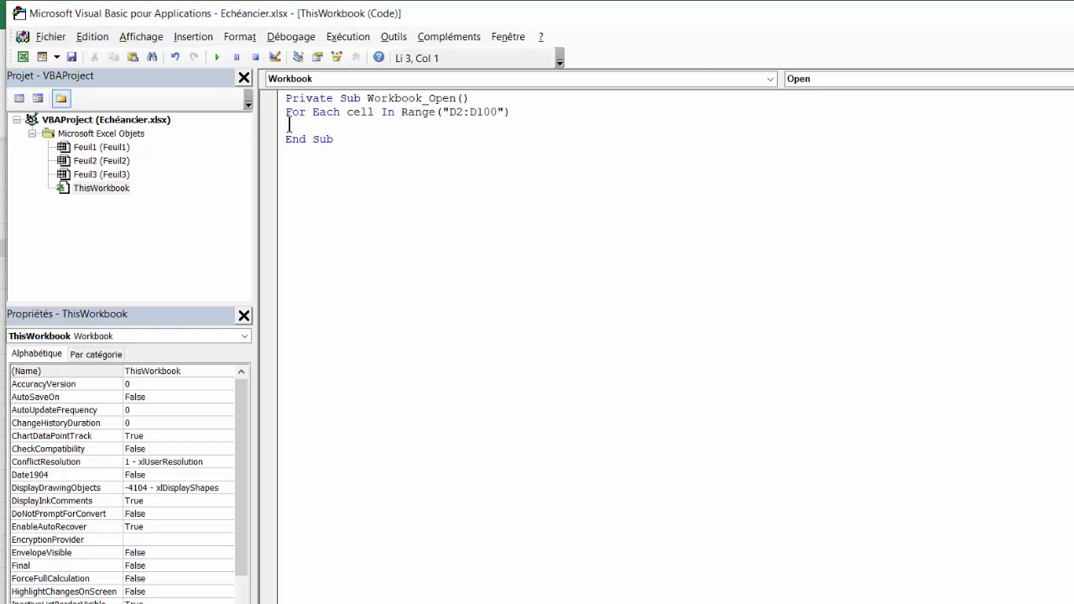
- Add If cell.Value<Date+5 And cell.Value<>"" Then, setting cell.Interior.ColorIndex=3
type("Ifcell.")
key("BackSpace")
key("BackSpace")
key("BackSpace")
key("BackSpace")
key("BackSpace")
type("C")
type("ELL")
key("BackSpace")
key("BackSpace")
key("BackSpace")
key("BackSpace")
type("c")
type("ell.value")
type("<")
type("date")
type("+")
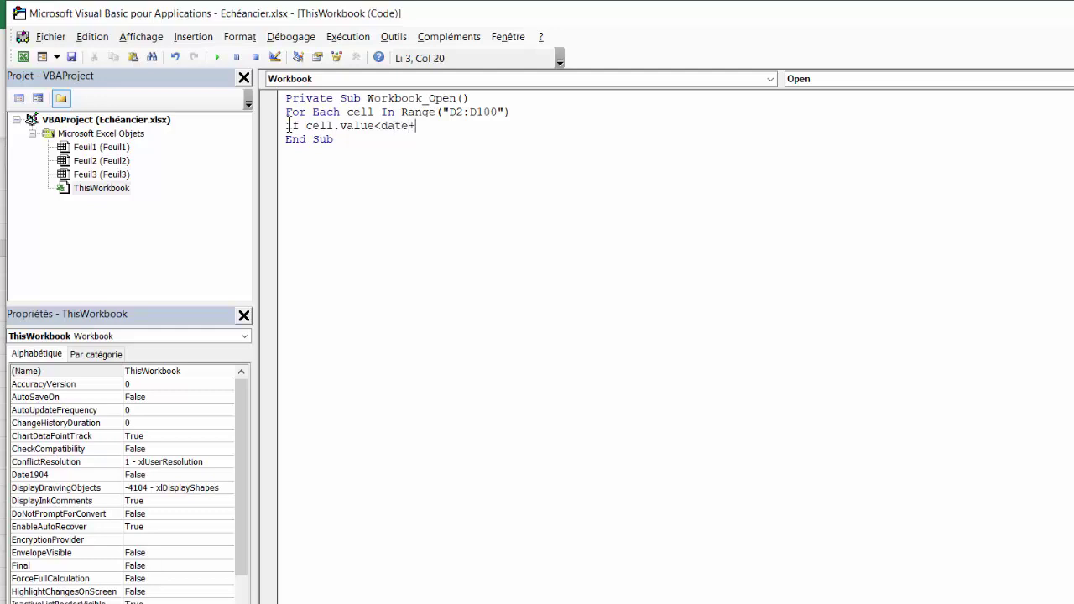
type("5 a")
type("nd cell")
type(".value")
type("<>")
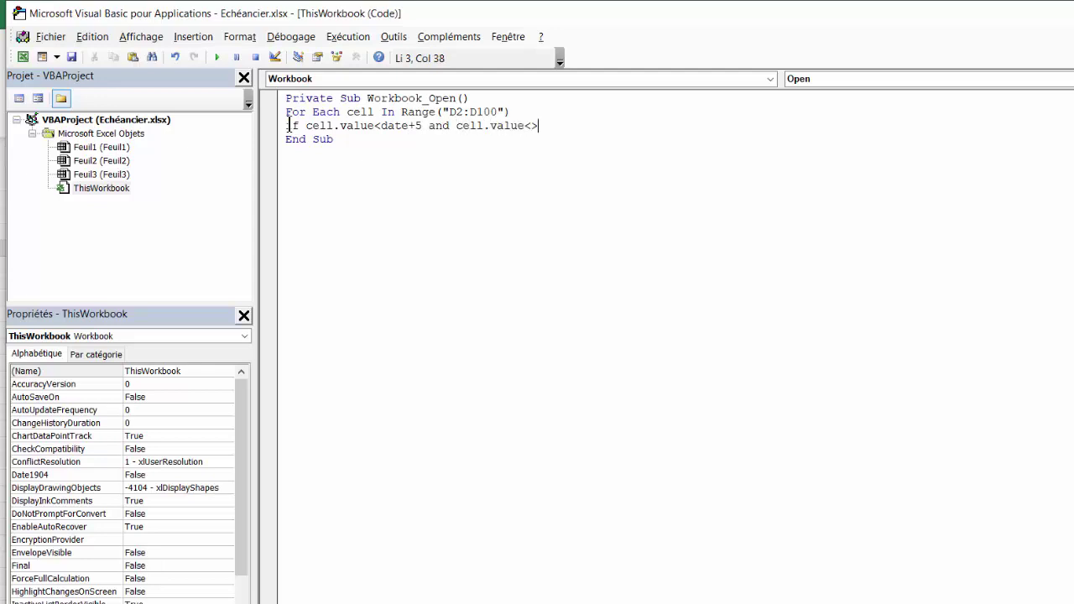
type("\"\"")
type(" t")
type("h")
key("BackSpace")
type("hen")
key("Return")
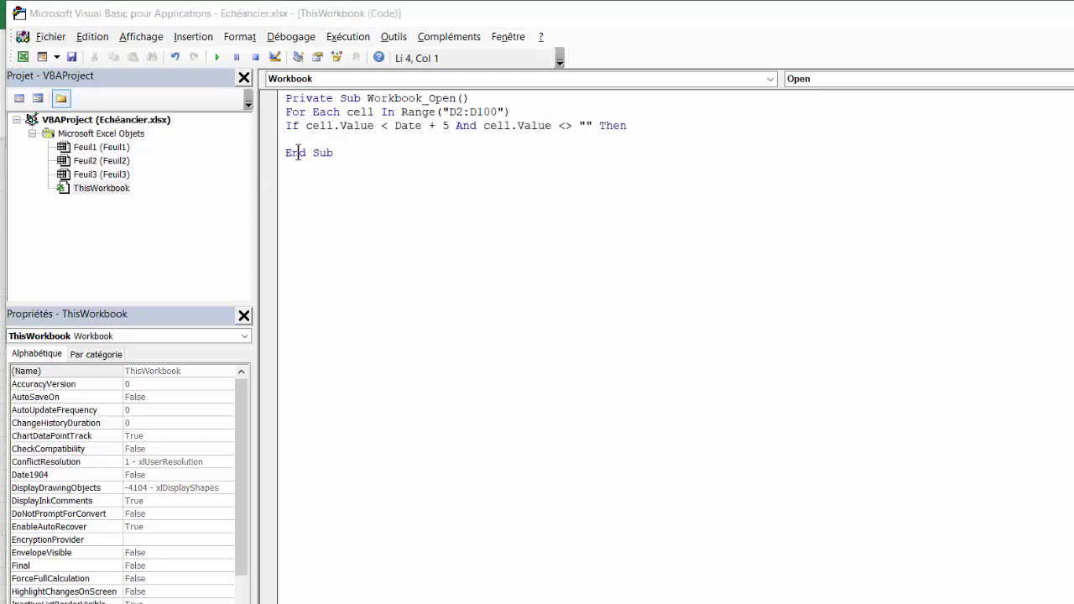
type("c")
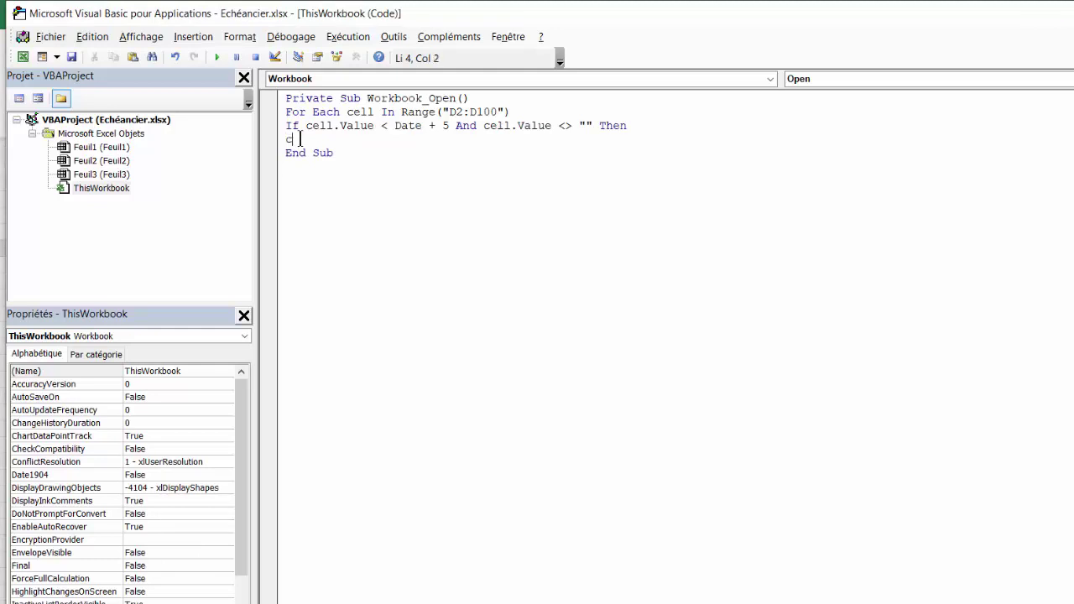
type("ell.")
type("inte")
type("rior.co")
type("lorinde")
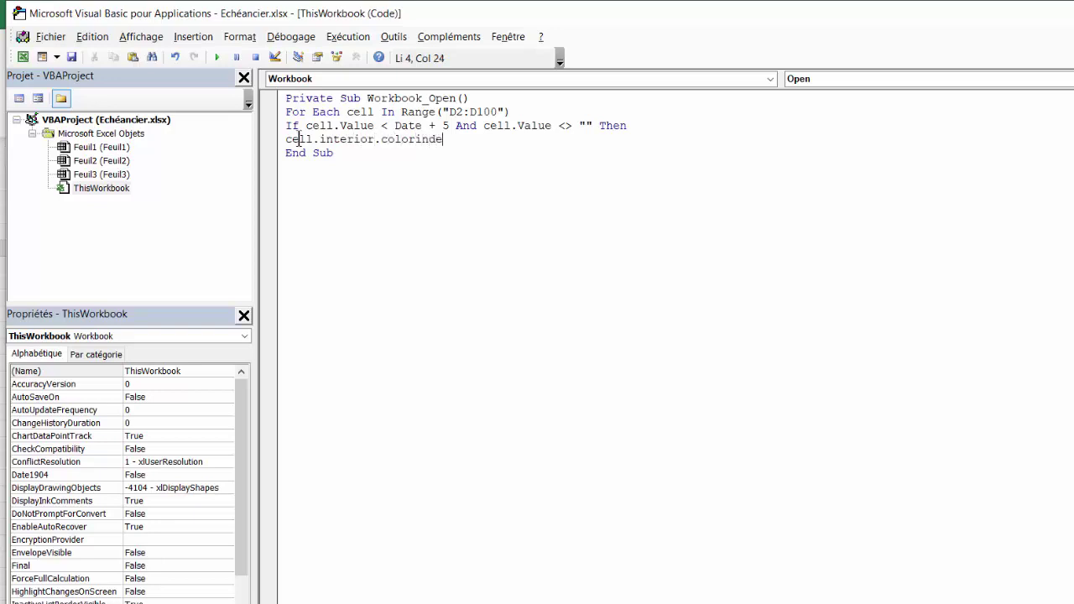
type("x=")
type("3")
key("Return")
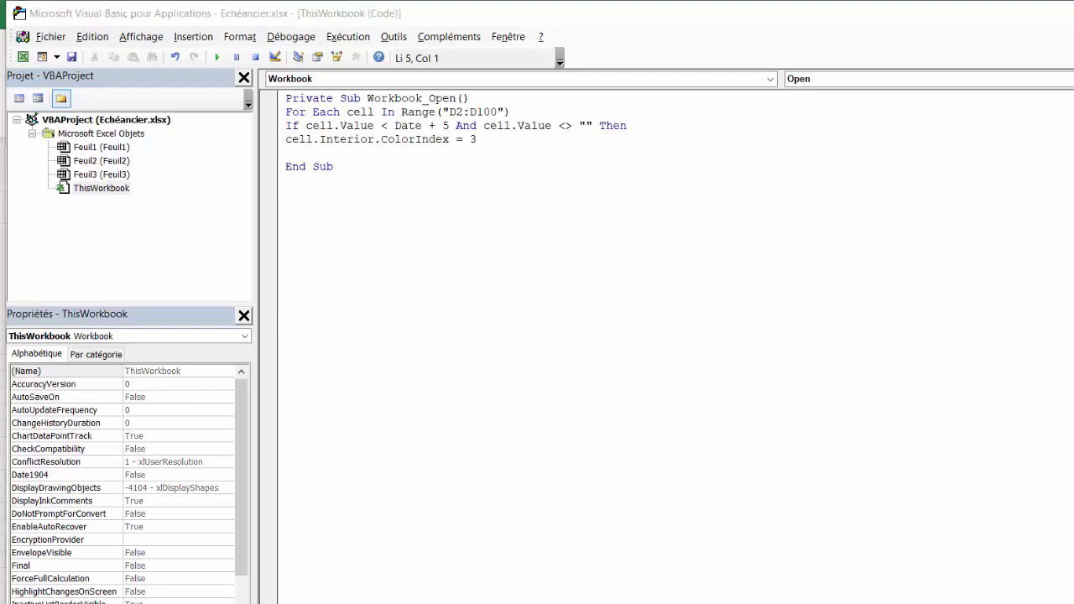
left_click_drag(336, 245, 597, 148)
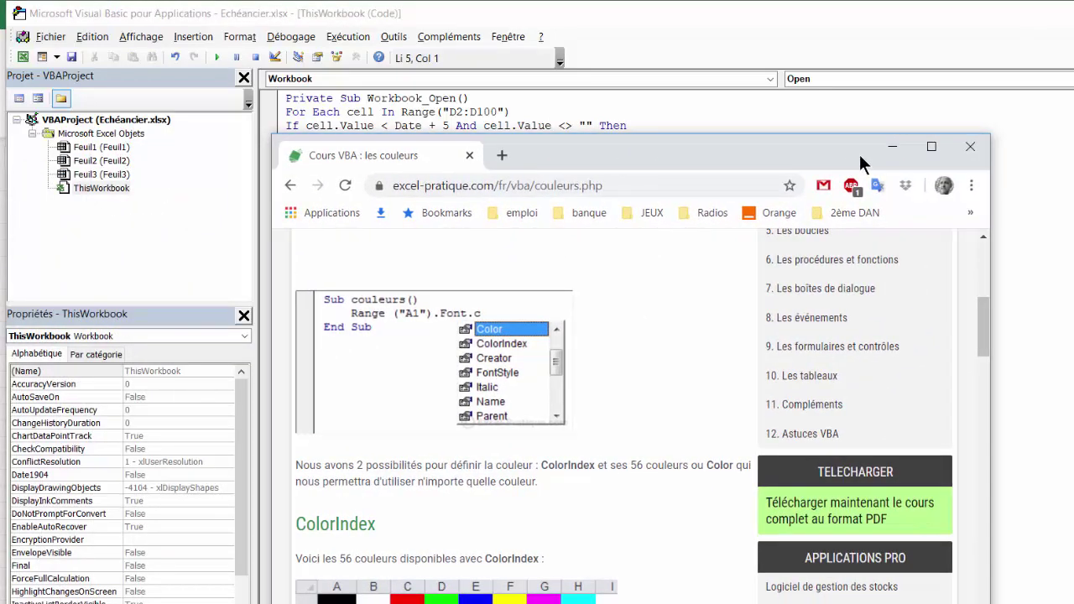
left_click(928, 148)
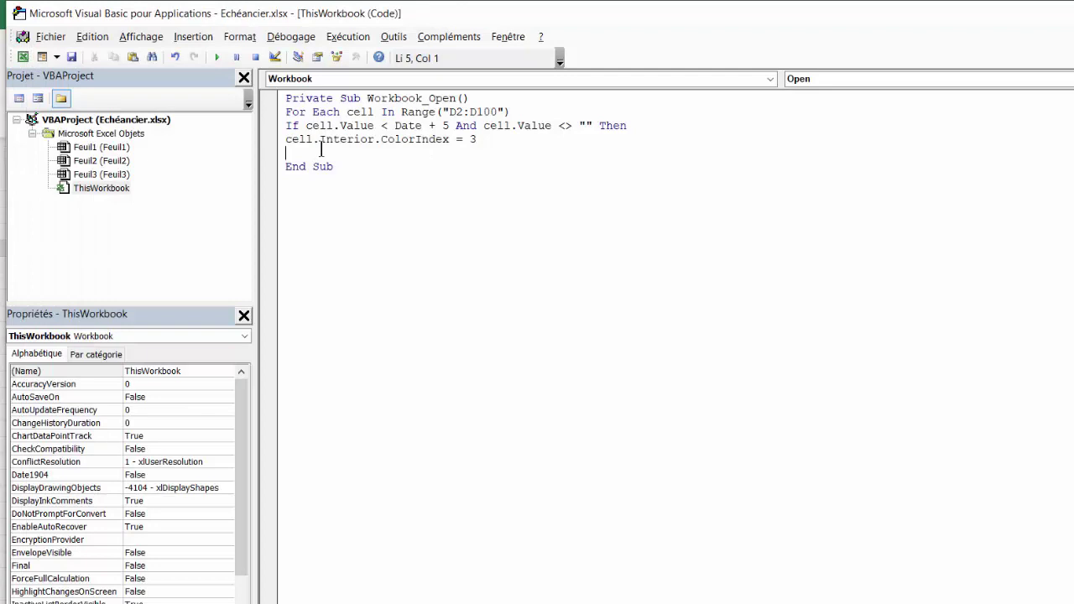
- Add the lines cell.Font.ColorIndex=2 and cell.Font.Bold=True
type("cell.")
type("Font")
type(".c")
type("olori")
type("ndex")
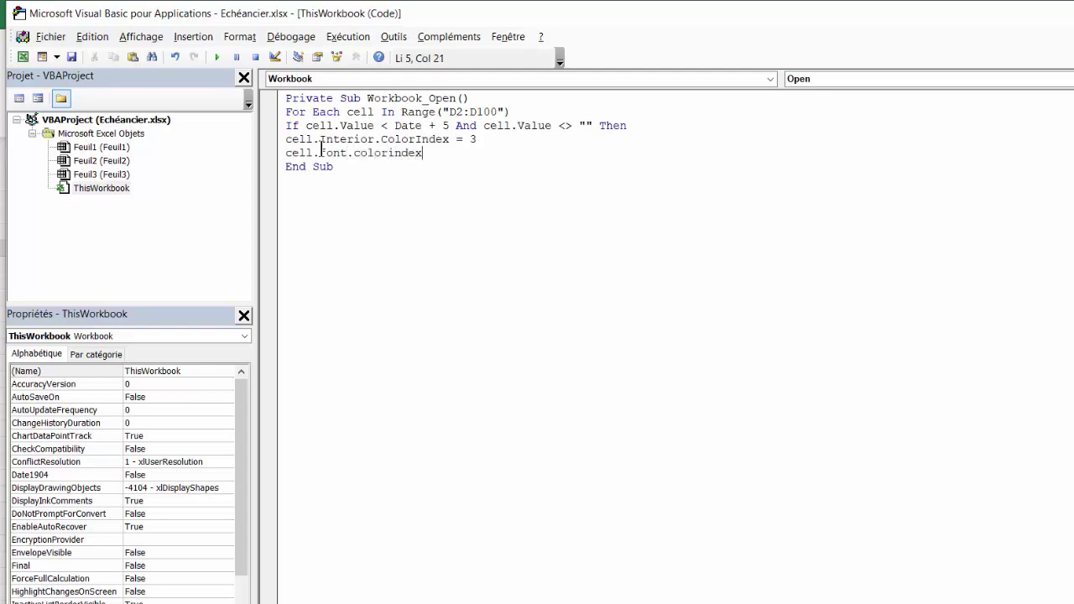
type("=2")
key("Return")
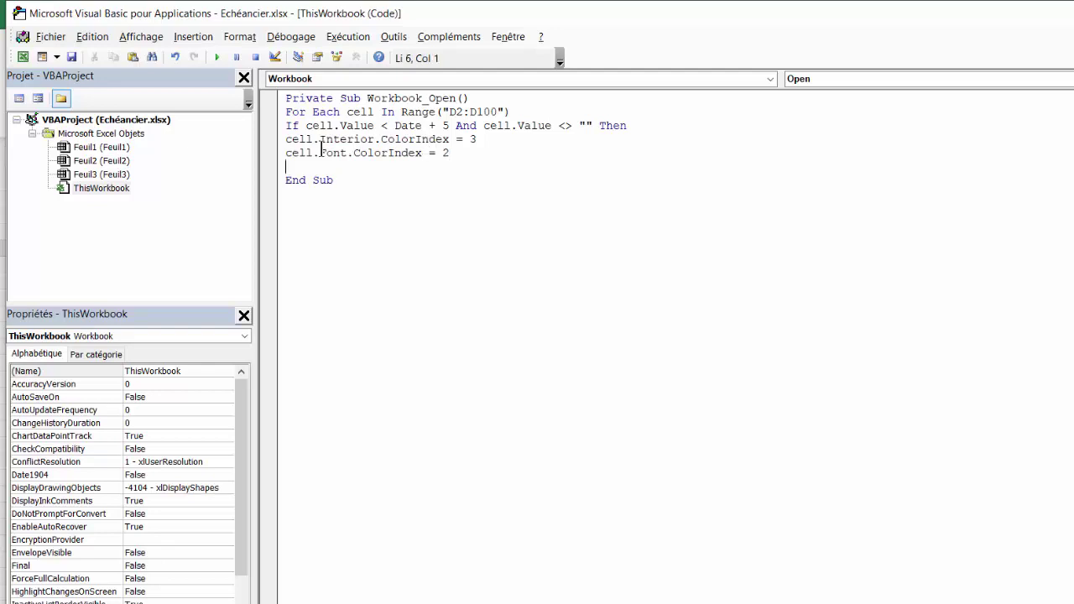
type("cell.")
type("f")
type("ont.")
type("bold")
type("=")
type("true")
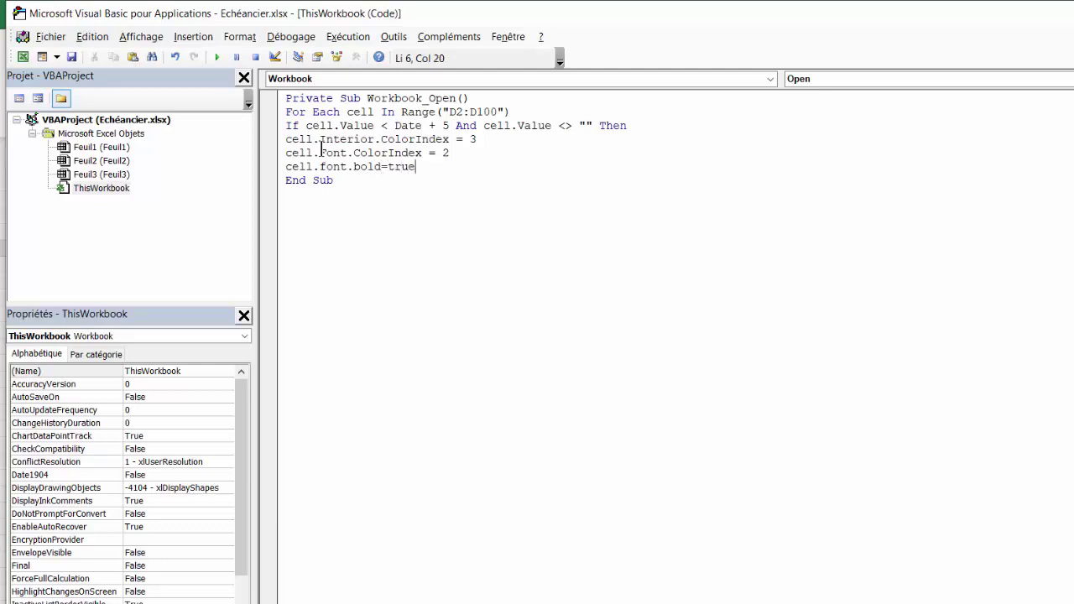
key("Return")
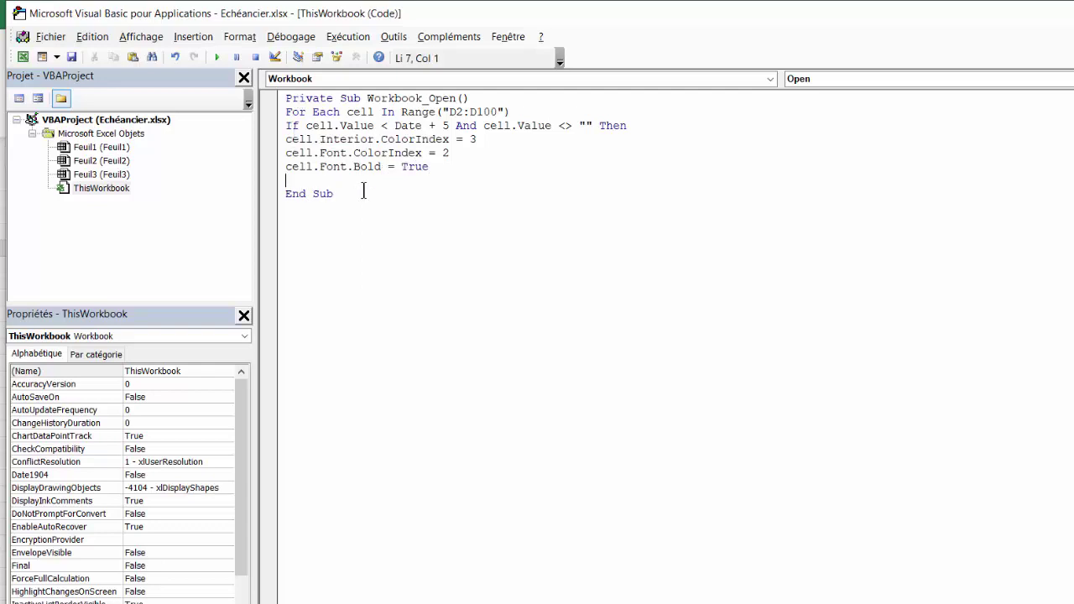
- Close the If block with End If and the loop with Next
type("end i")
type("n")
key("BackSpace")
type("f")
key("Return")
type("ne")
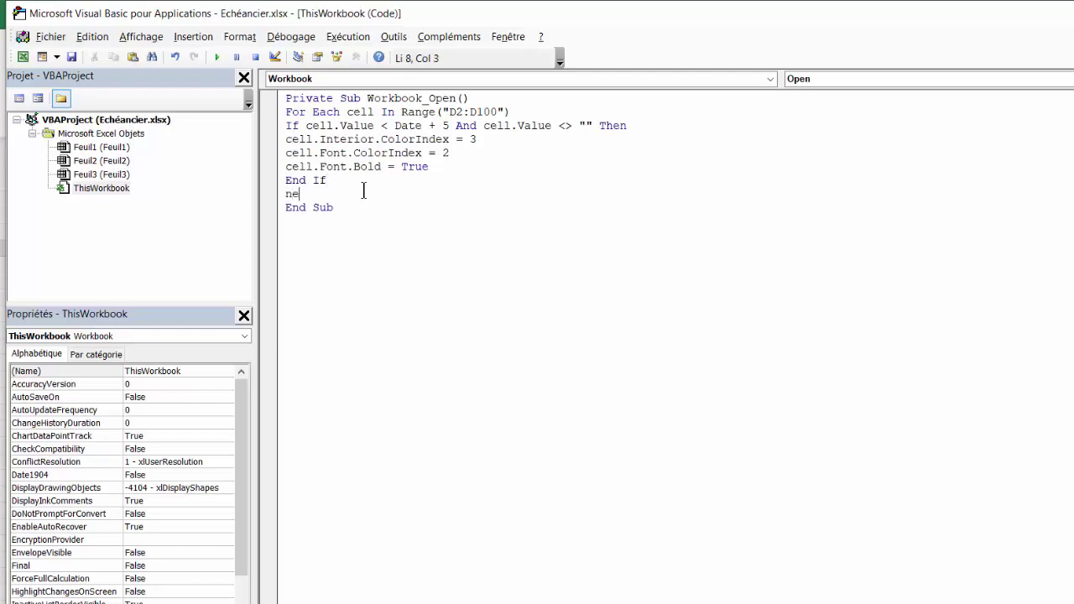
type("xt")
key("Return")
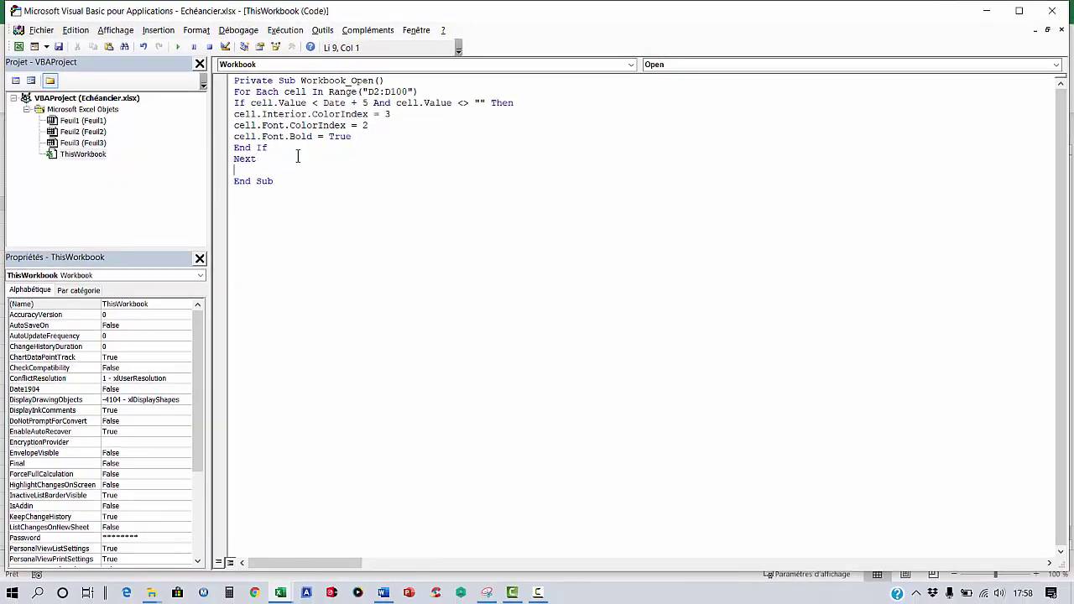
- Close the VBA editor and save as macro-enabled Echéancier.xlsm, replacing the existing file
left_click(1053, 17)
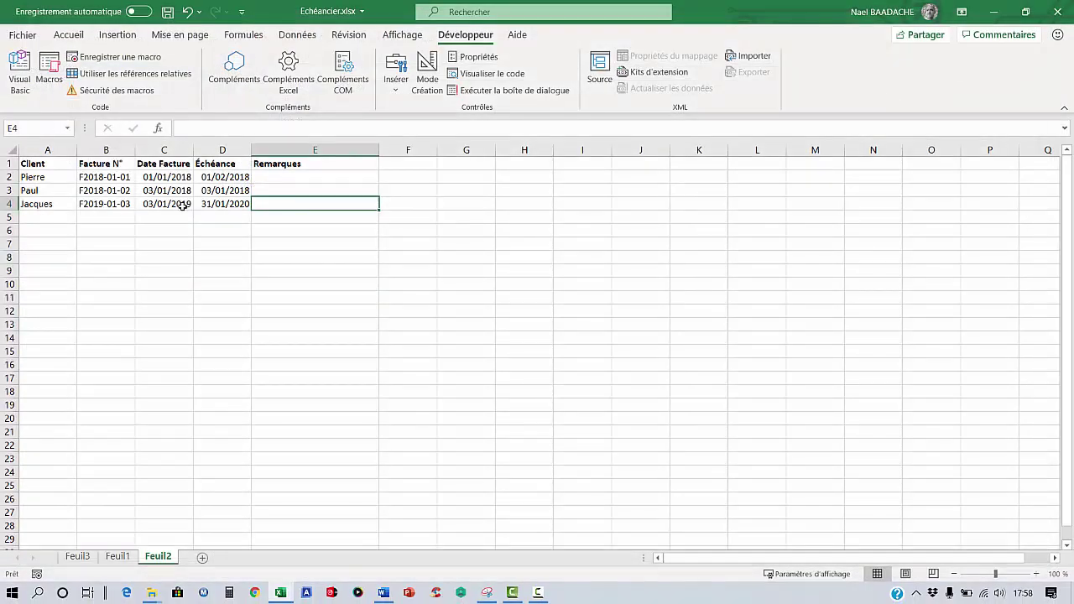
left_click(182, 206)
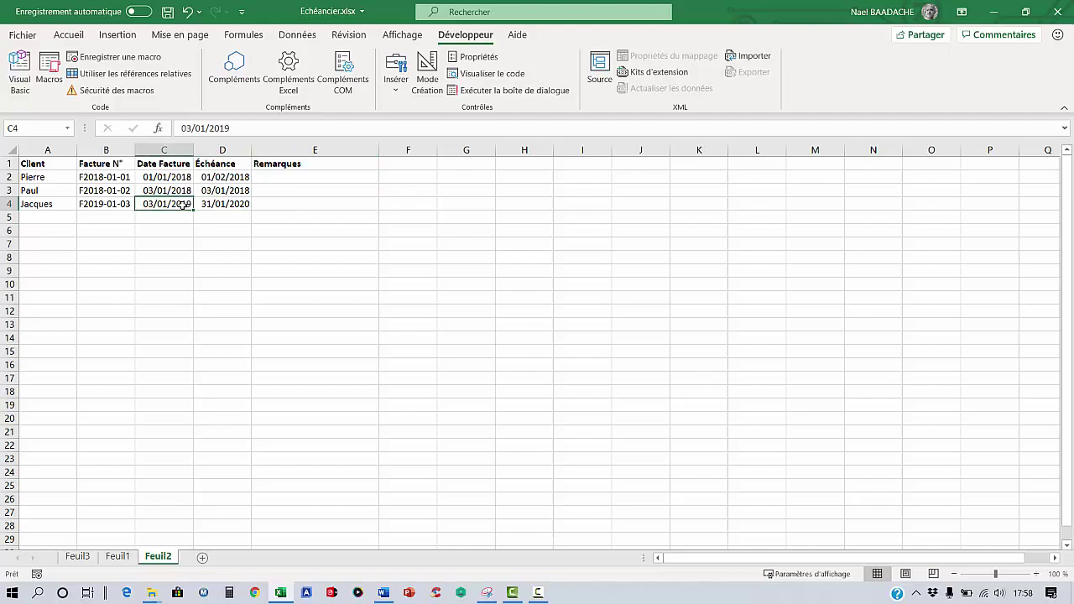
left_click(25, 38)
left_click(53, 225)
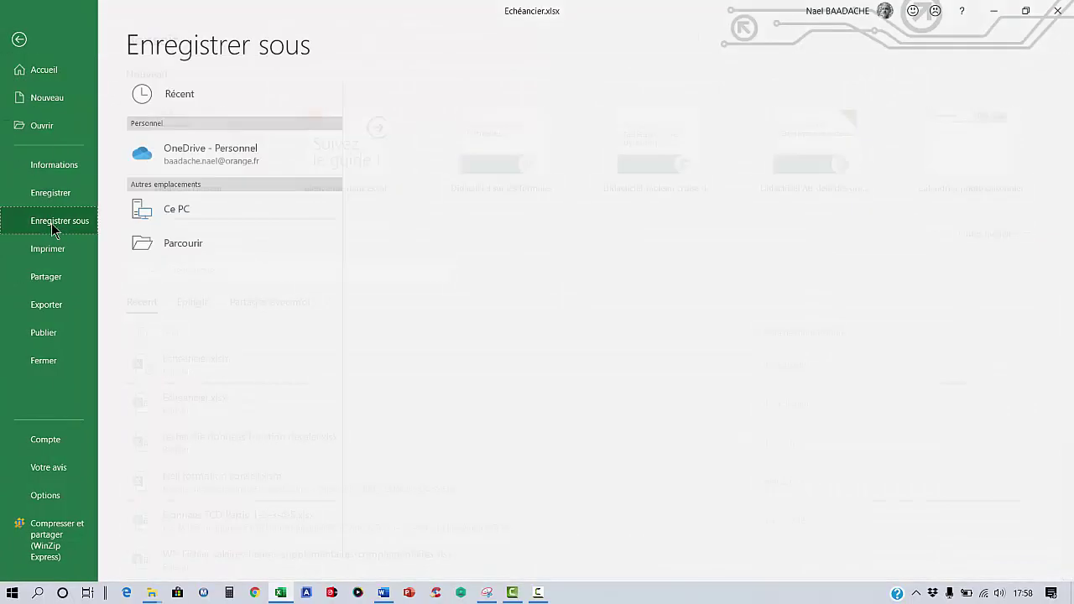
left_click(178, 212)
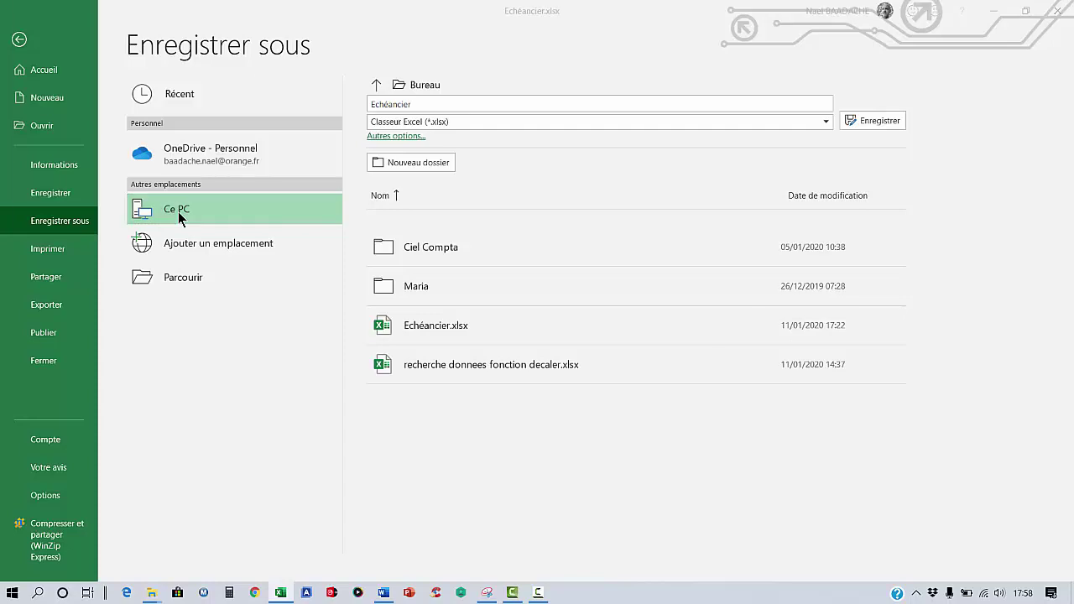
left_click(132, 254)
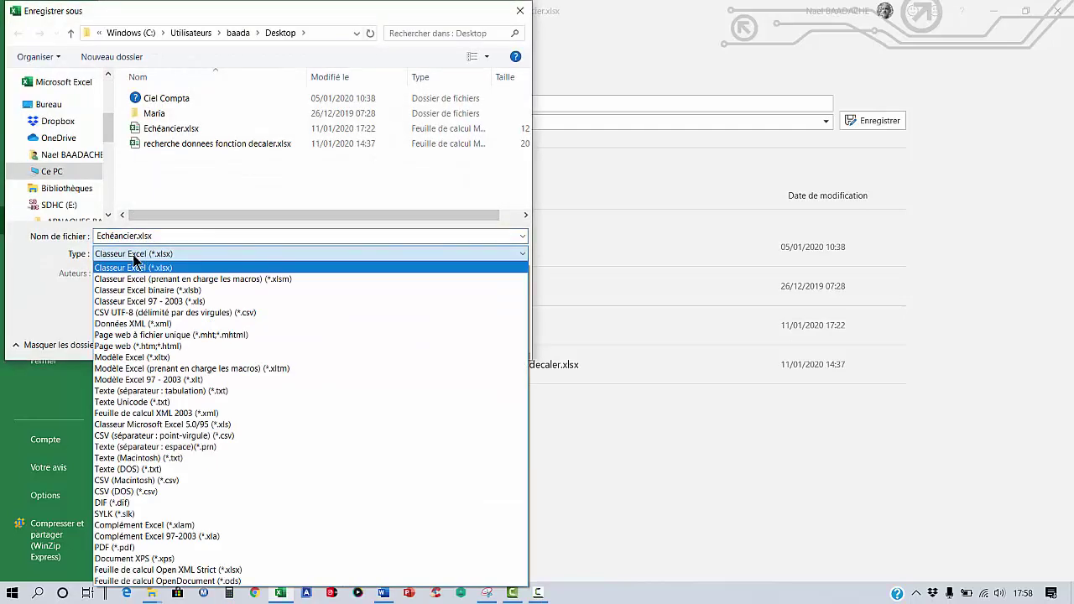
left_click(182, 283)
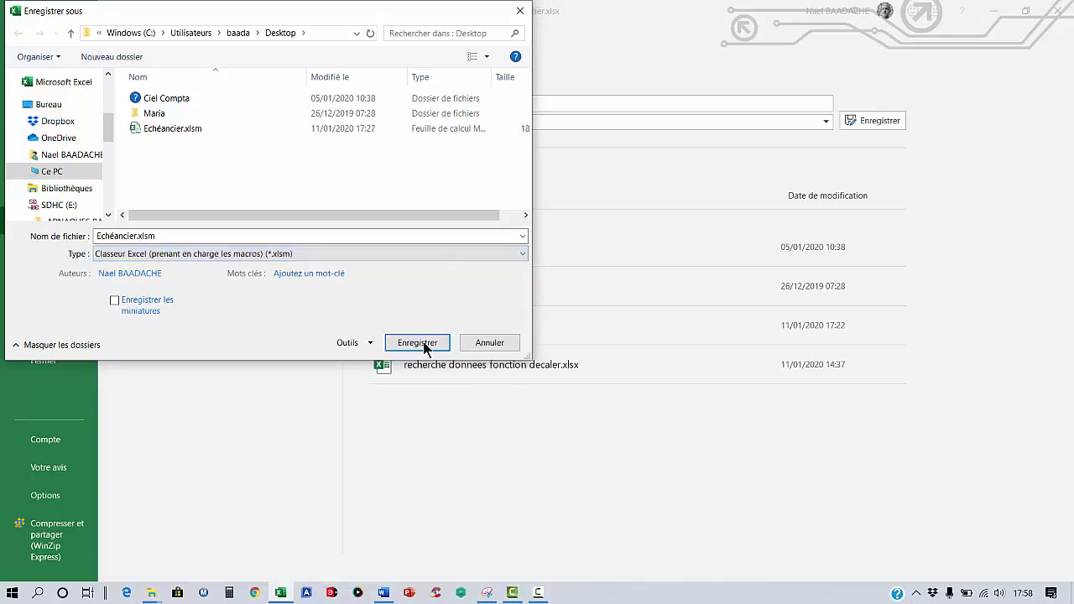
left_click(425, 343)
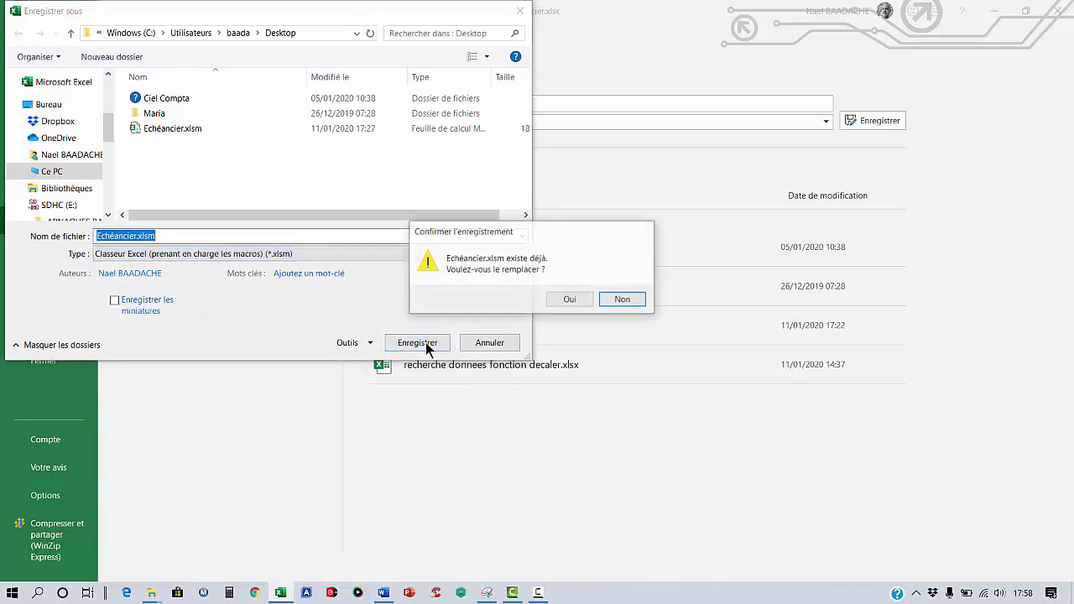
left_click(570, 300)
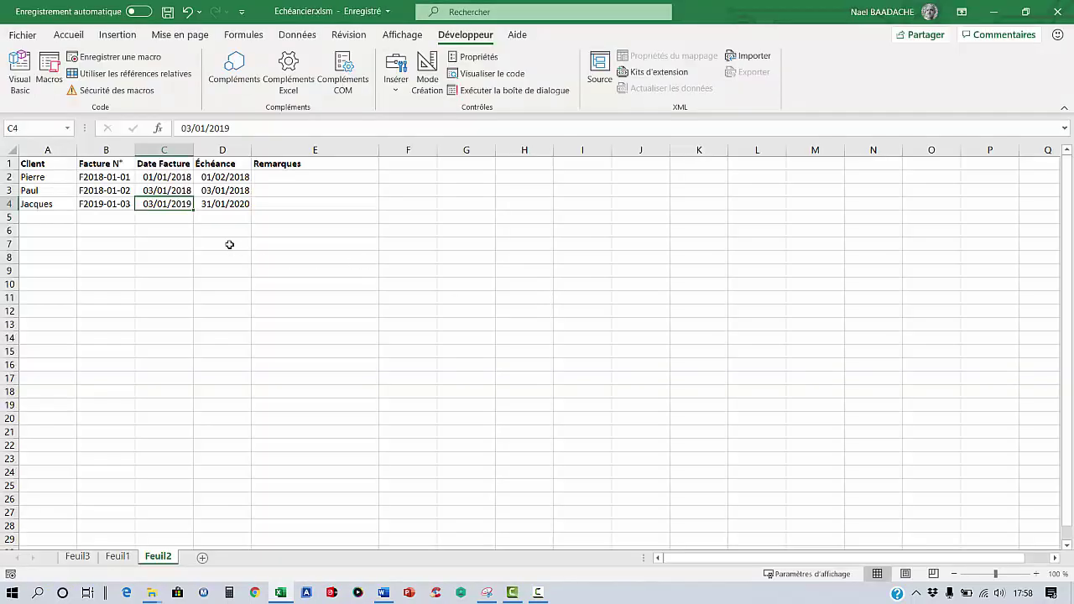
- Close Excel and reopen Echéancier.xlsm from the desktop in a maximized window
left_click(1055, 12)
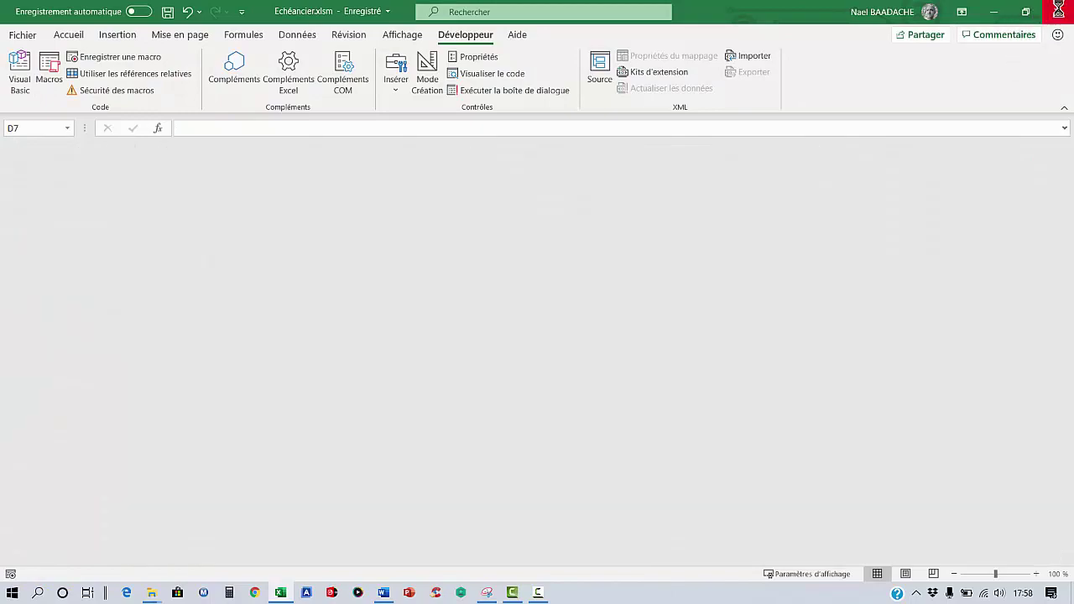
double_click(36, 78)
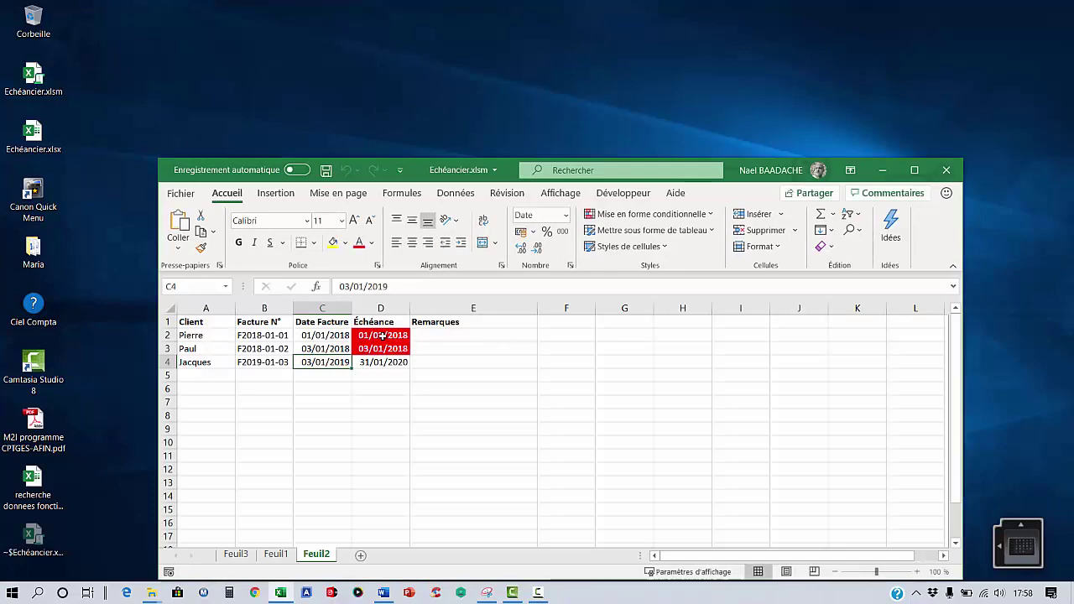
left_click(914, 170)
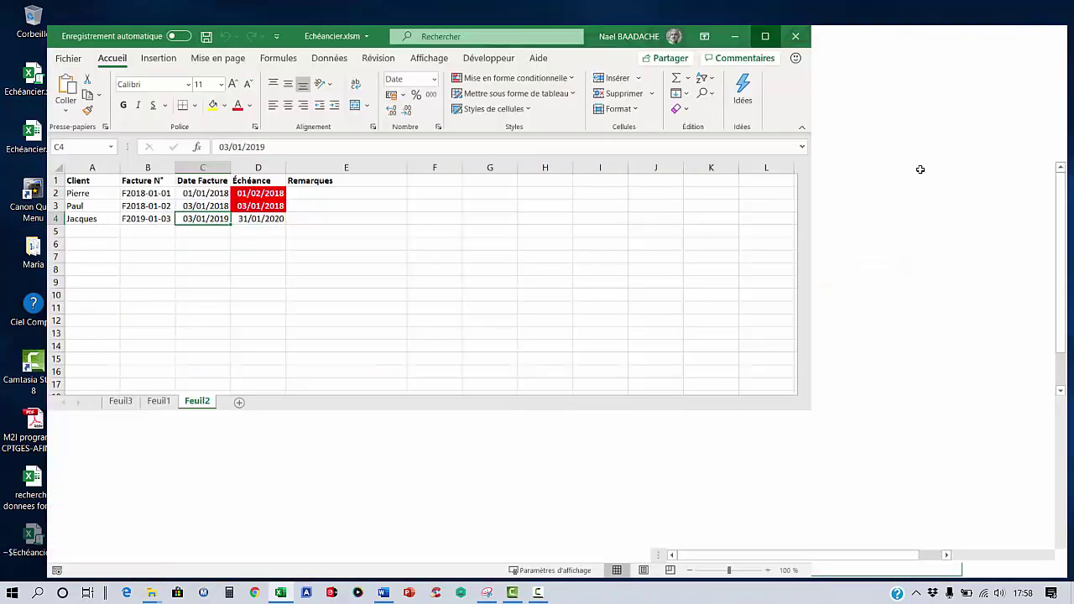
- Check that due dates 01/02/2018 and 03/01/2018 in D2:D3 show red fill with bold white text
left_click(216, 193)
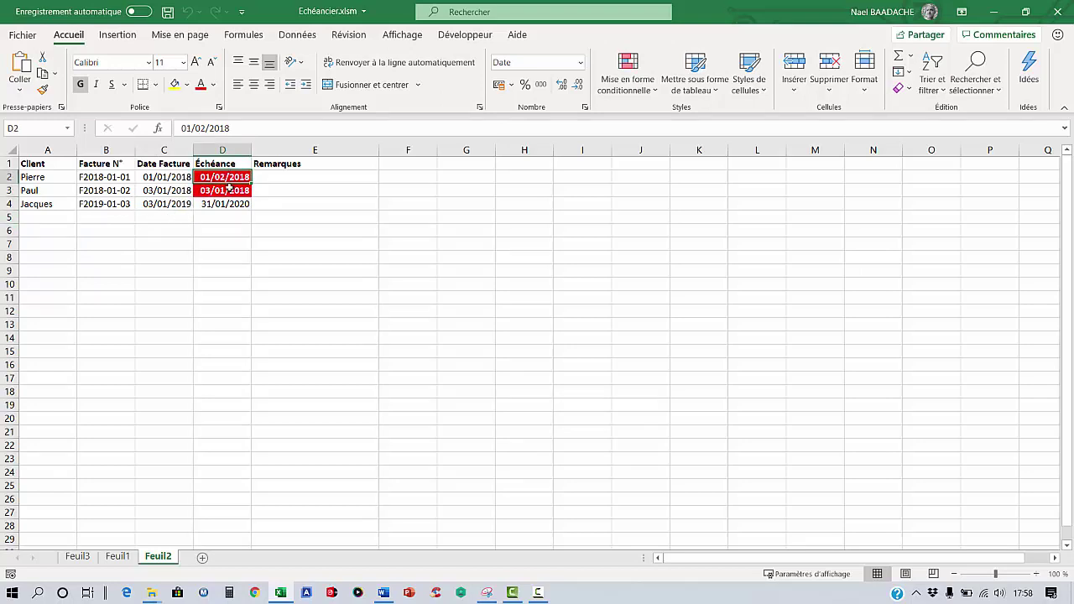
left_click_drag(227, 175, 226, 190)
left_click(234, 175)
left_click(218, 226)
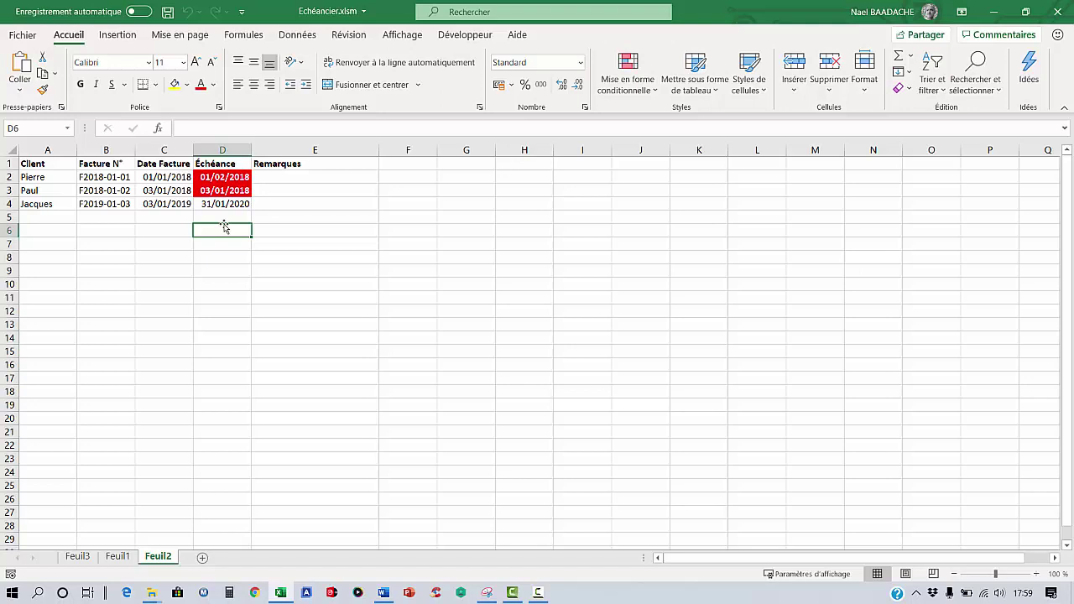
left_click(380, 225)
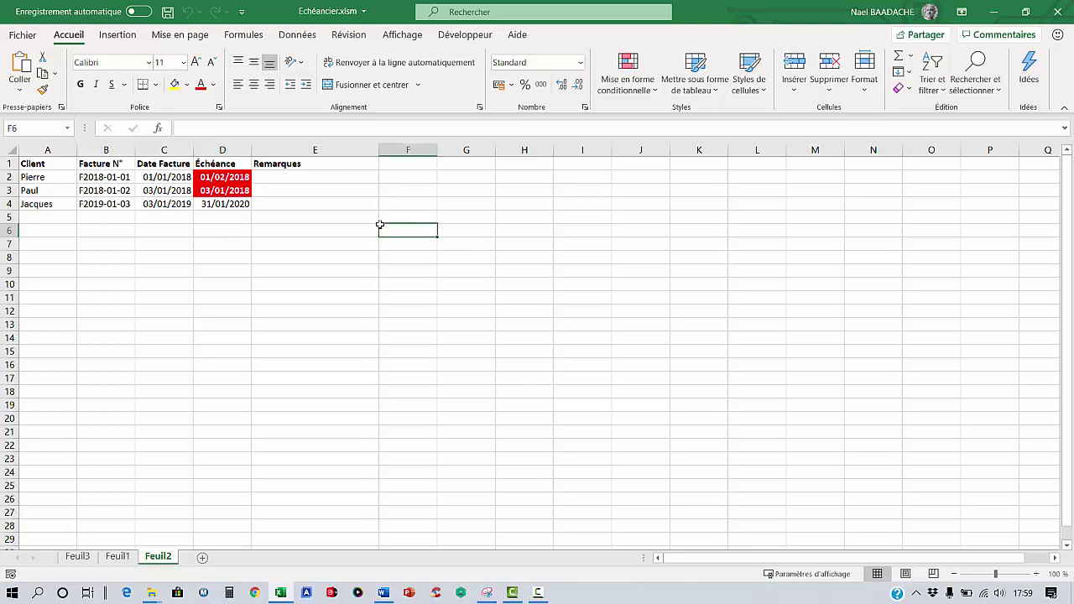